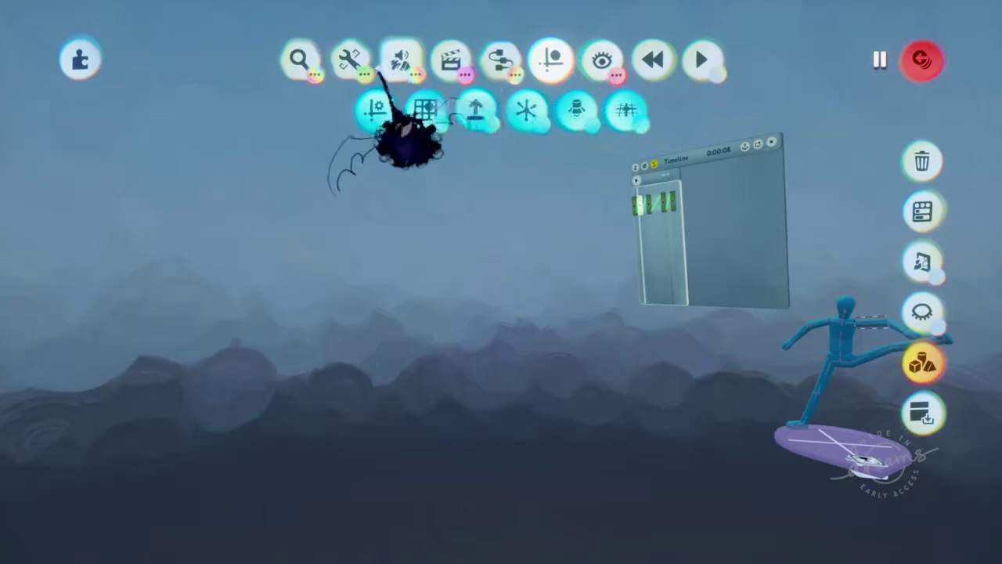
# Place a basic puppet from the character gadgets into the empty area beside the existing timeline.
pyautogui.click(401, 60)
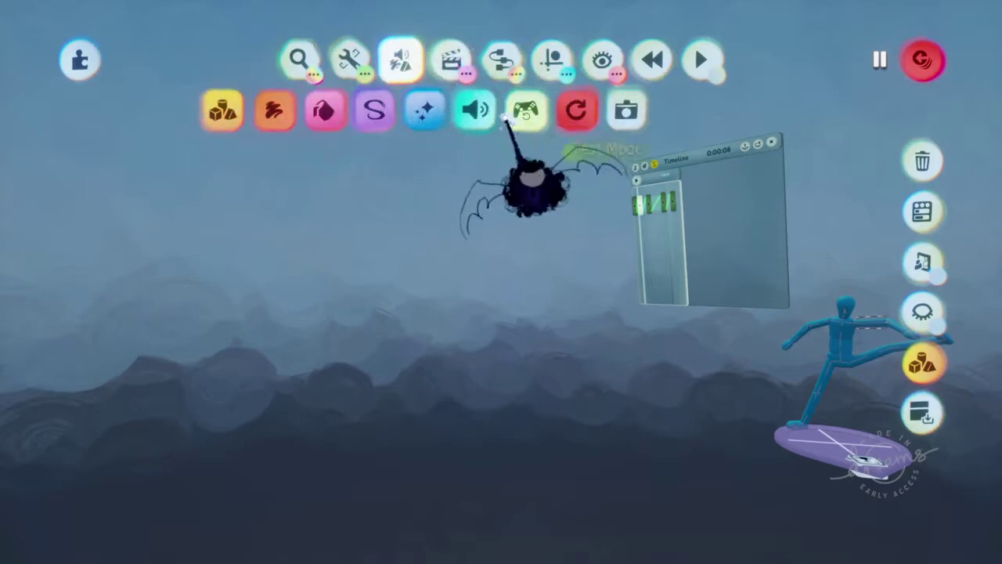
pyautogui.click(450, 59)
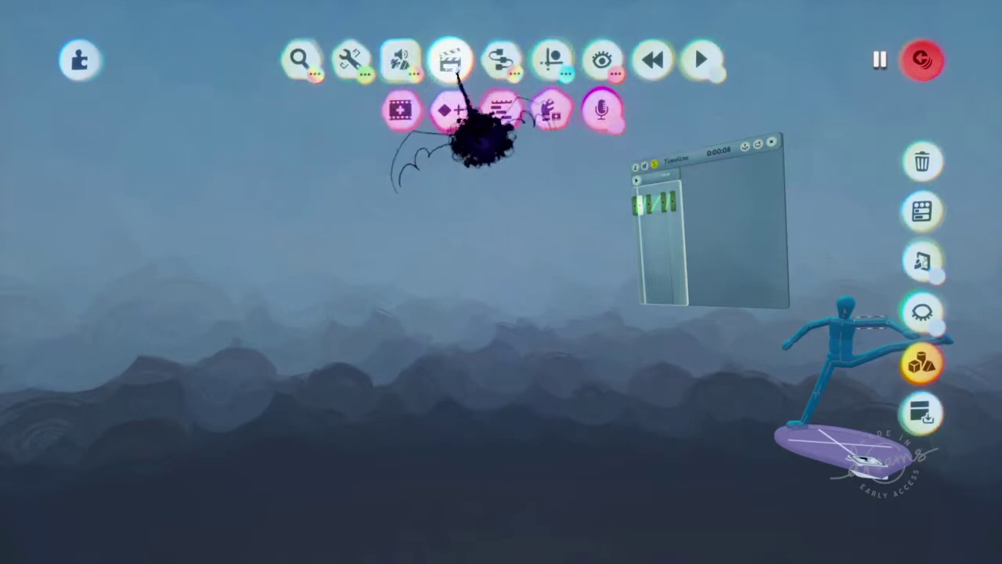
pyautogui.click(502, 60)
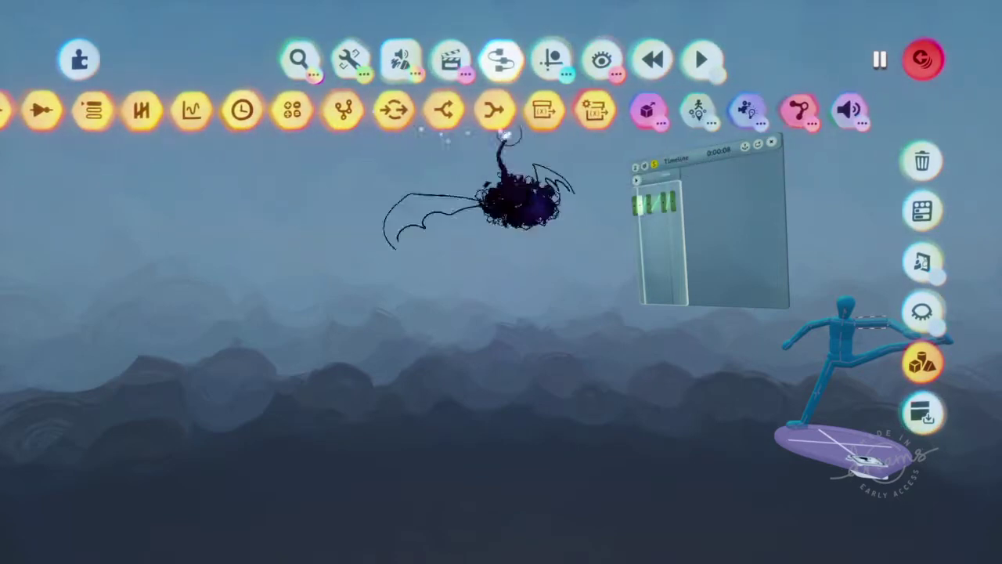
pyautogui.click(646, 110)
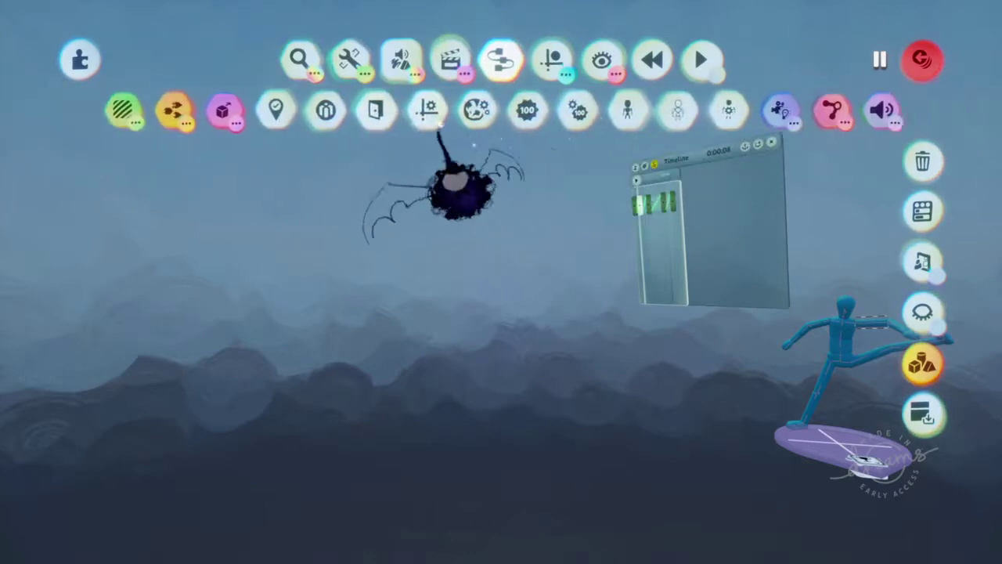
pyautogui.click(614, 113)
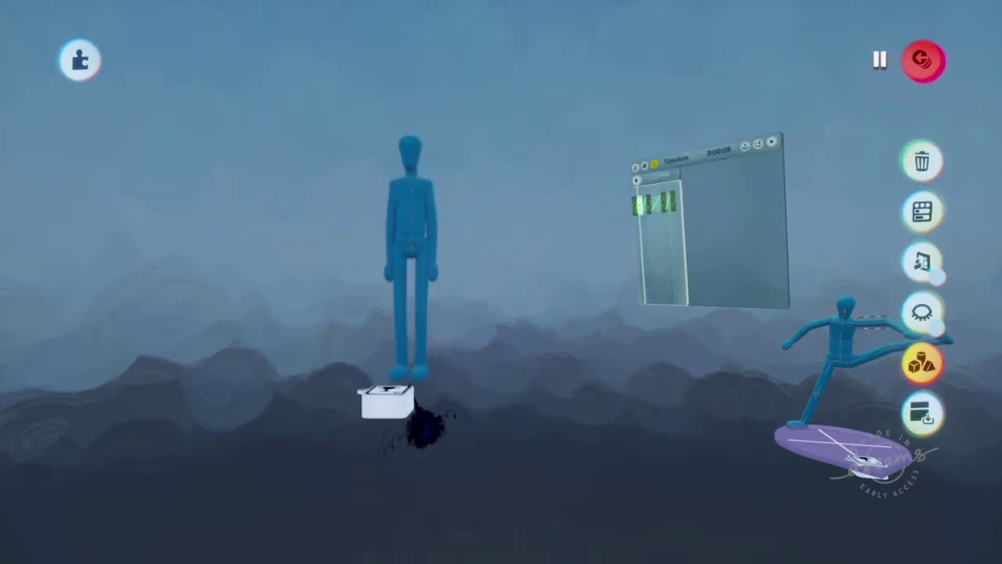
pyautogui.click(427, 345)
# Place a Timeline gadget in the scene beside the standing puppet.
pyautogui.scroll(-5, 552, 290)
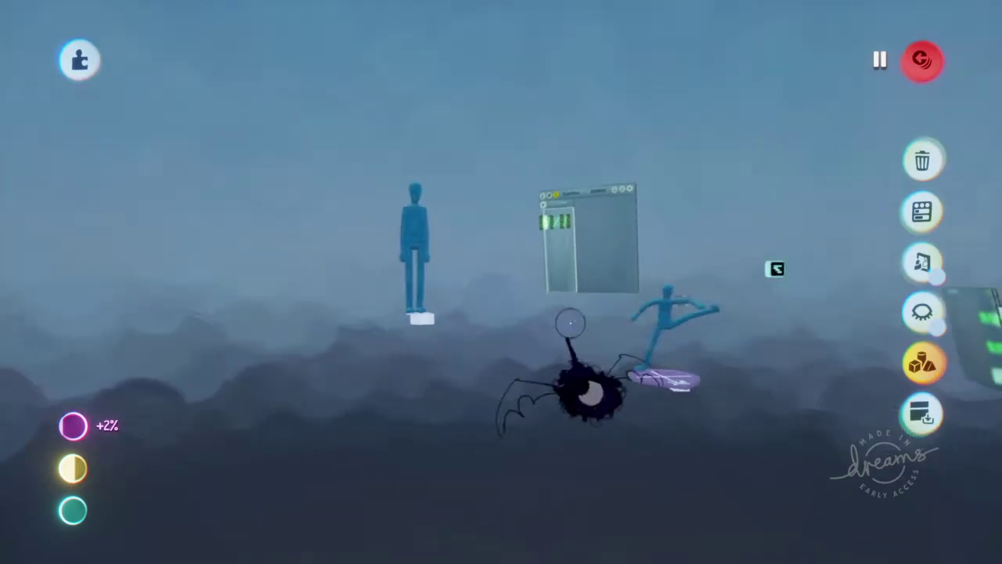
pyautogui.scroll(5, 503, 306)
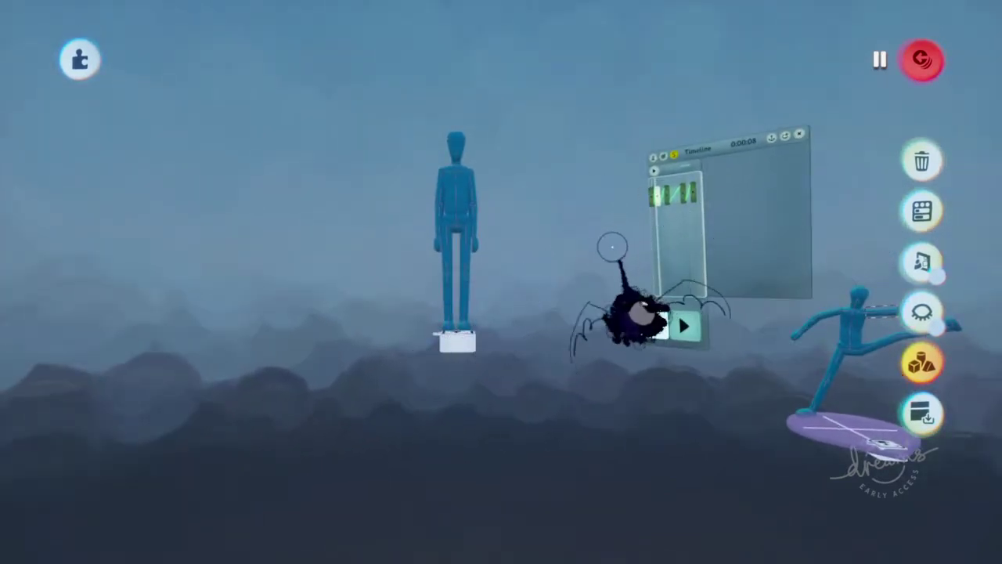
pyautogui.scroll(4, 595, 274)
pyautogui.scroll(-5, 607, 262)
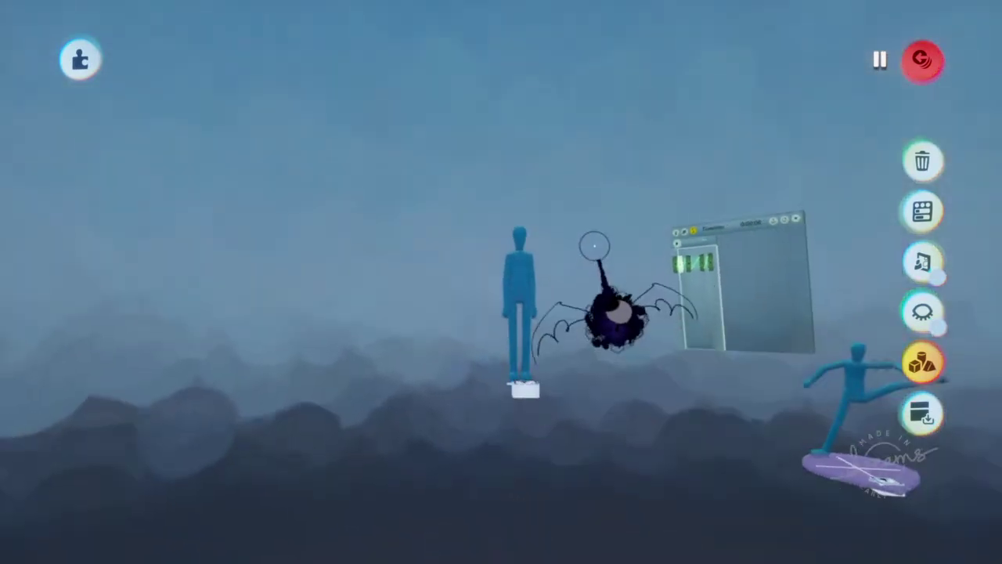
pyautogui.moveTo(692, 258); pyautogui.dragTo(376, 164, button='middle')
pyautogui.press('space')
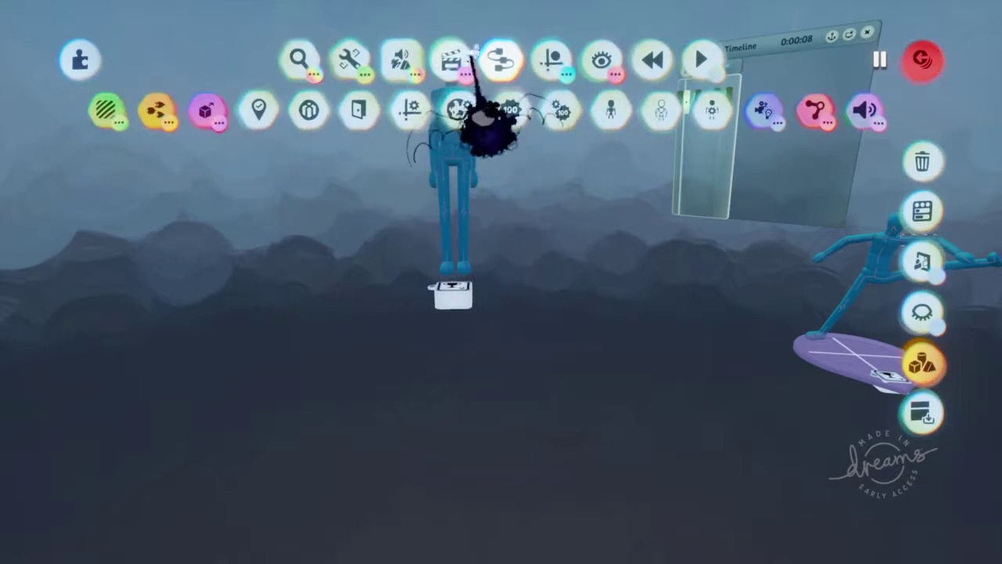
pyautogui.click(453, 61)
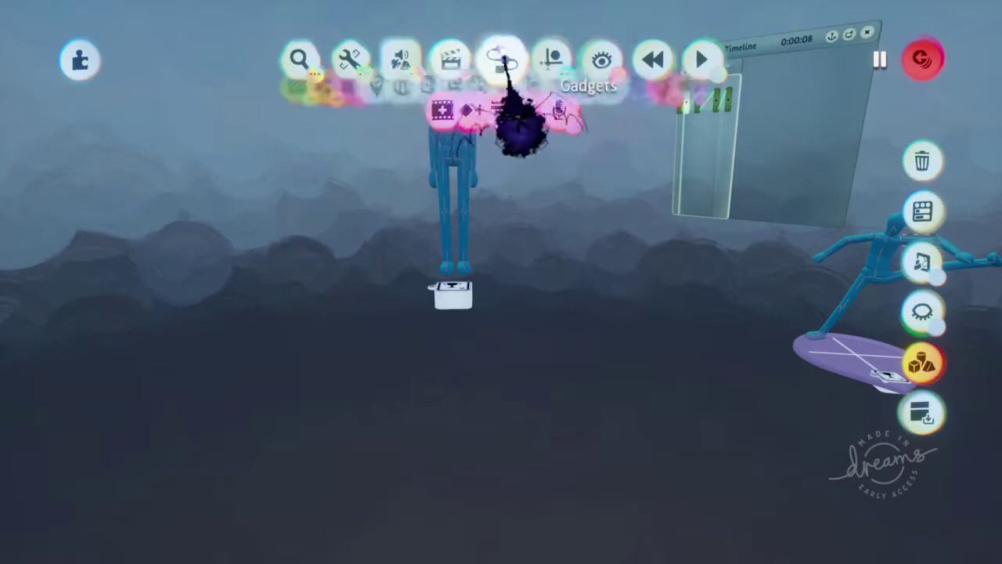
pyautogui.click(505, 65)
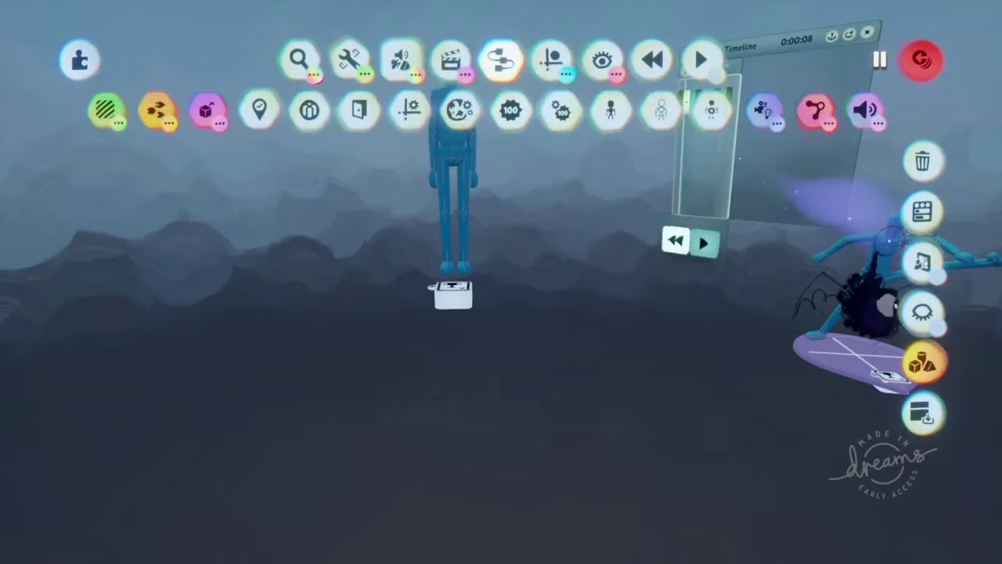
pyautogui.click(452, 61)
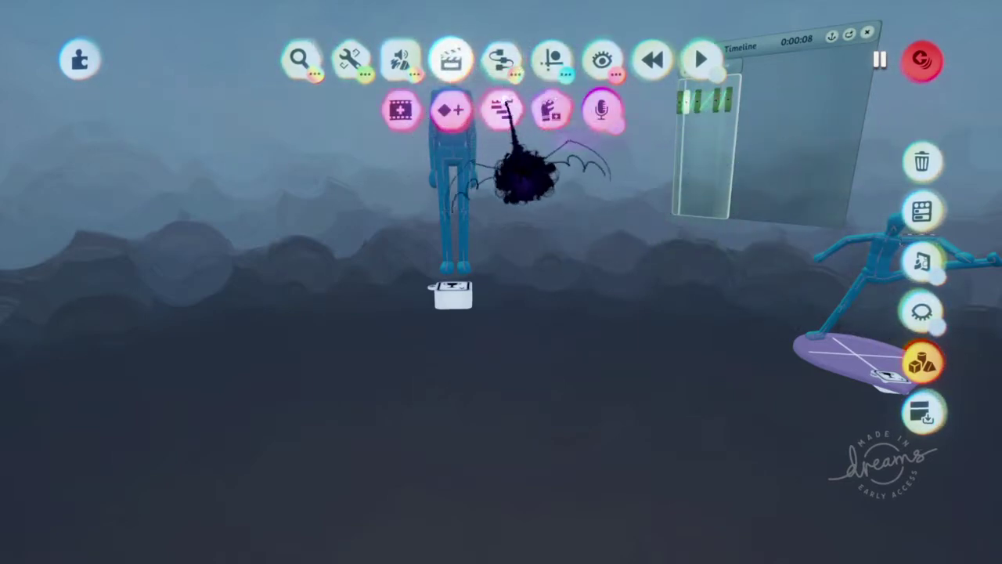
pyautogui.click(497, 107)
pyautogui.click(222, 177)
pyautogui.press('Escape')
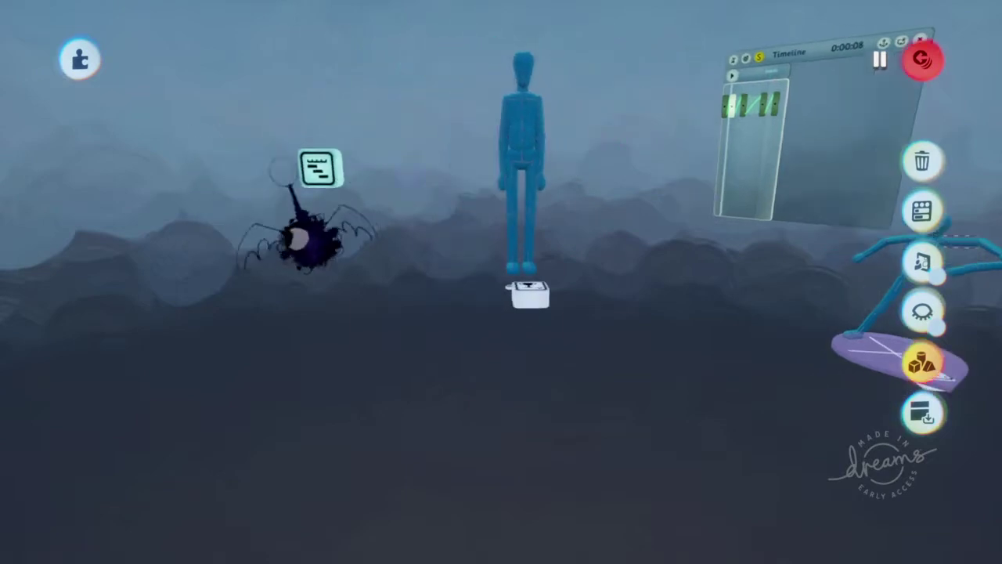
# Open the new timeline and place a keyframe at its start, ready to record the puppet.
pyautogui.click(325, 177)
pyautogui.click(529, 49)
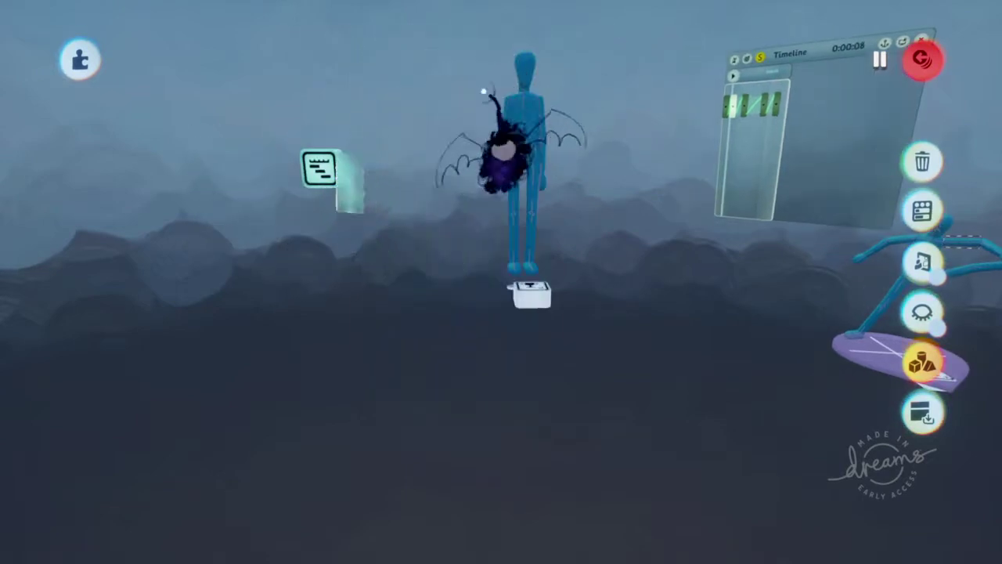
pyautogui.click(321, 168)
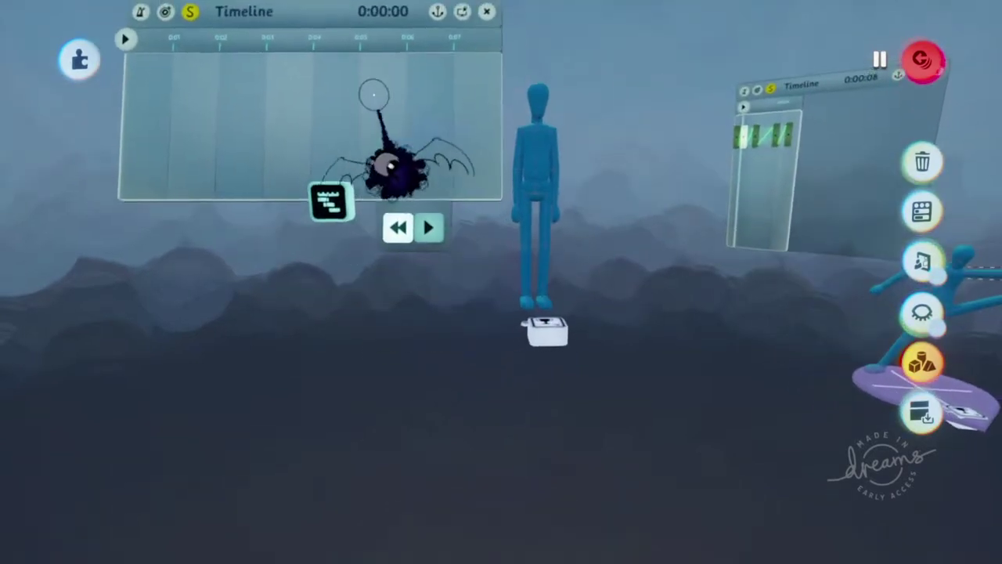
pyautogui.press('Tab')
pyautogui.click(450, 107)
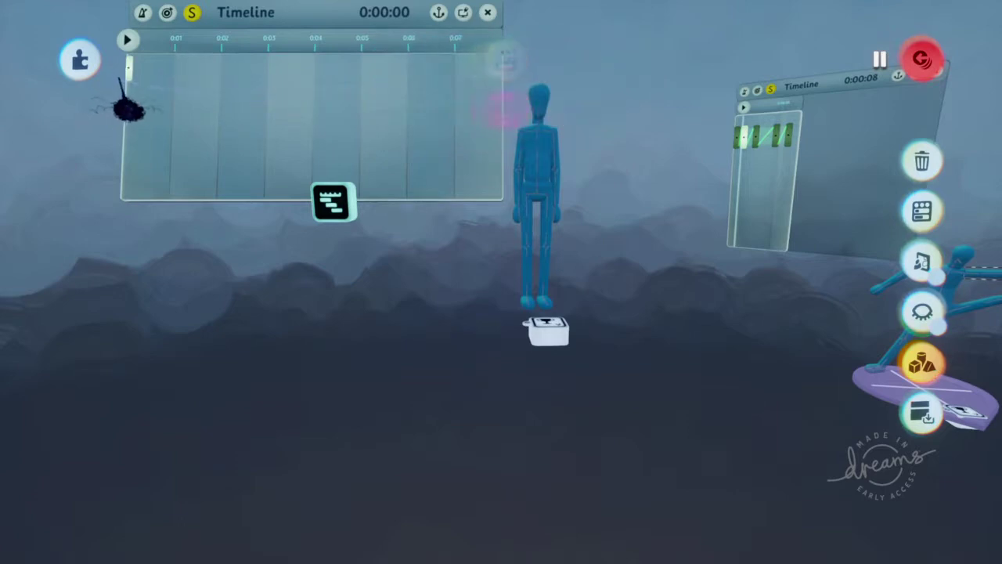
pyautogui.click(130, 77)
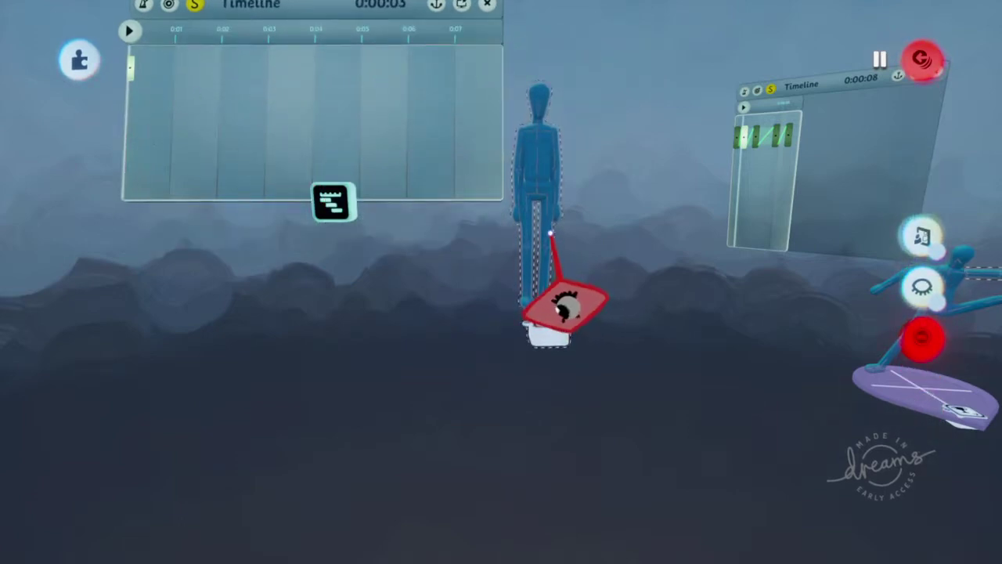
# Pose the standing puppet with one leg stepping outward in the first keyframe and stop recording.
pyautogui.click(565, 307)
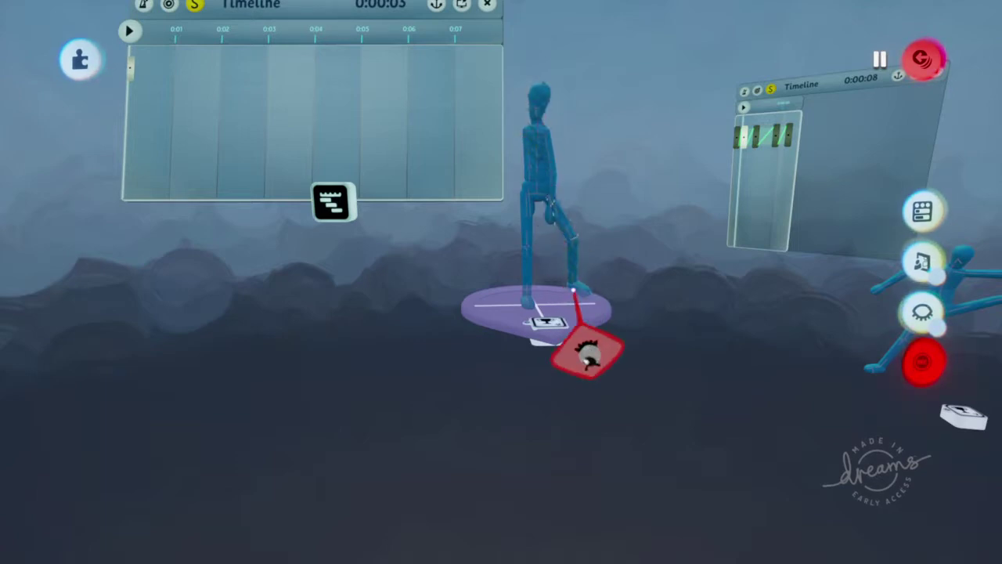
pyautogui.moveTo(582, 303); pyautogui.dragTo(559, 296, button='middle')
pyautogui.moveTo(574, 368); pyautogui.dragTo(553, 368)
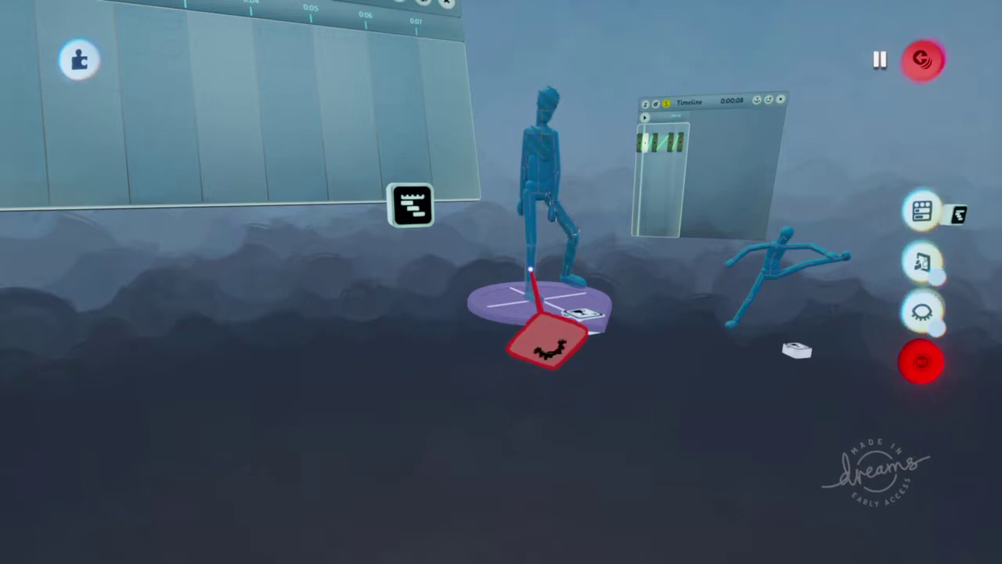
pyautogui.moveTo(536, 301); pyautogui.dragTo(515, 297, button='middle')
pyautogui.moveTo(587, 296); pyautogui.dragTo(522, 329)
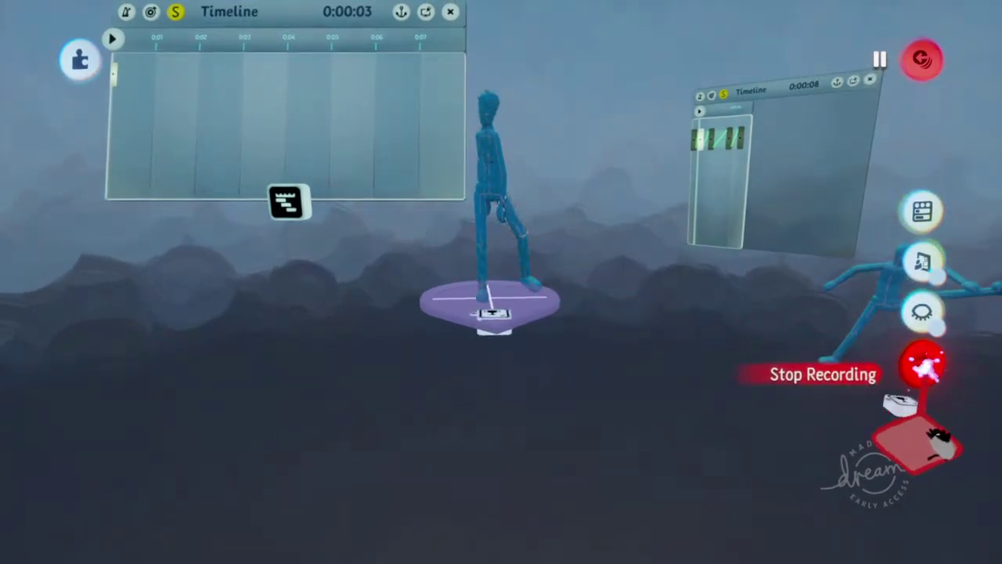
pyautogui.click(924, 367)
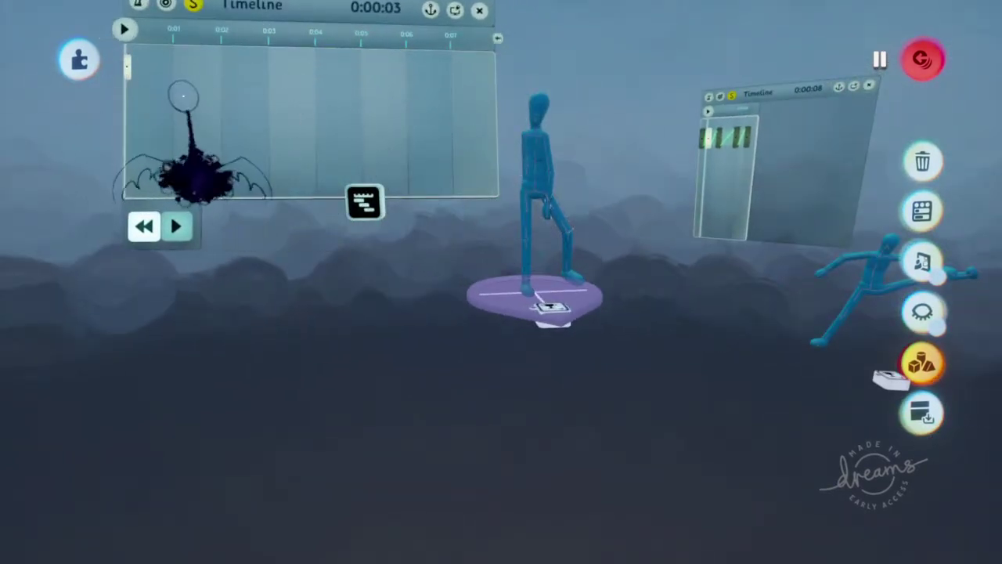
pyautogui.press('Tab')
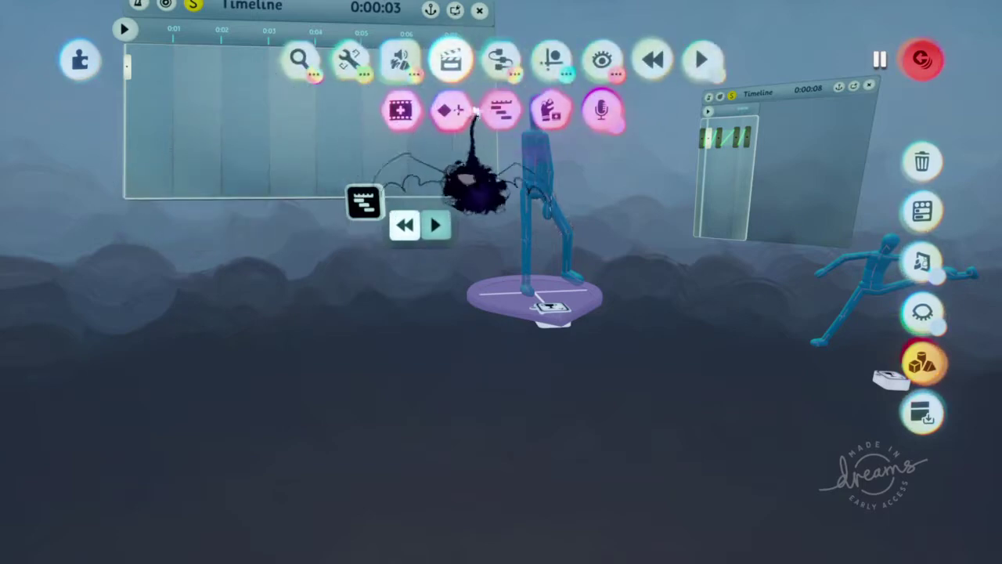
pyautogui.click(451, 112)
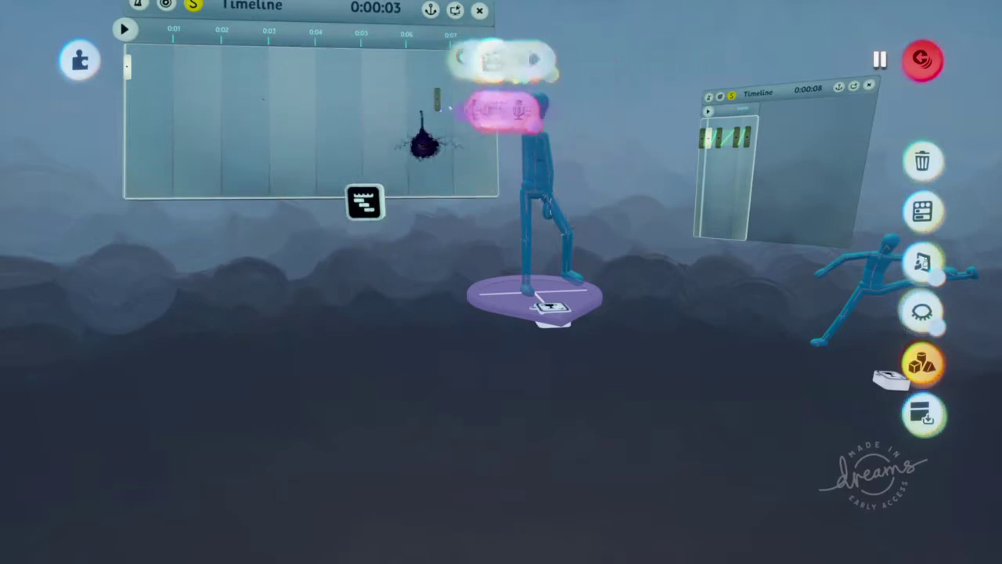
pyautogui.rightClick(156, 149)
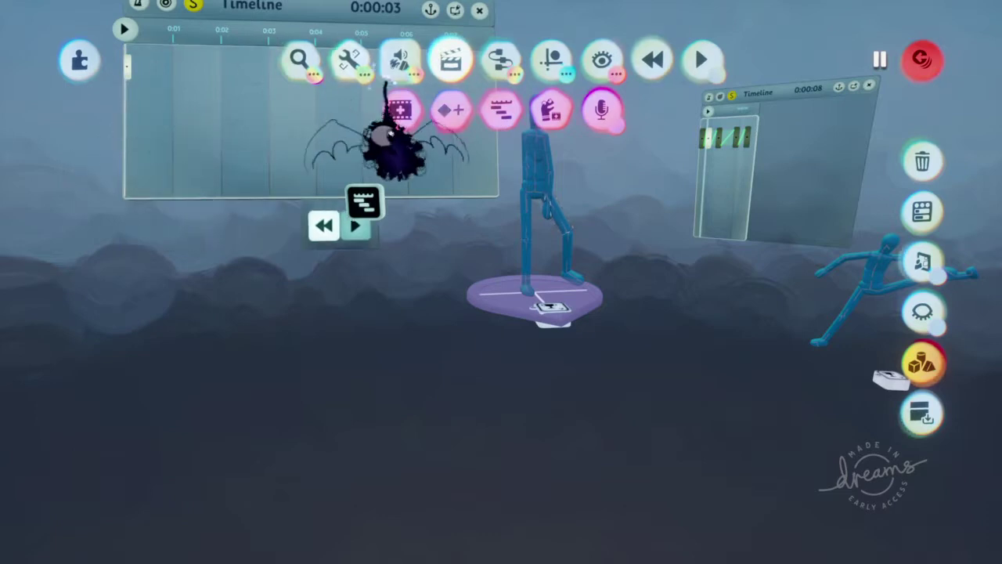
# Clone the first keyframe and place the copy just after it, before the 0:01 mark on the timeline.
pyautogui.moveTo(350, 60)
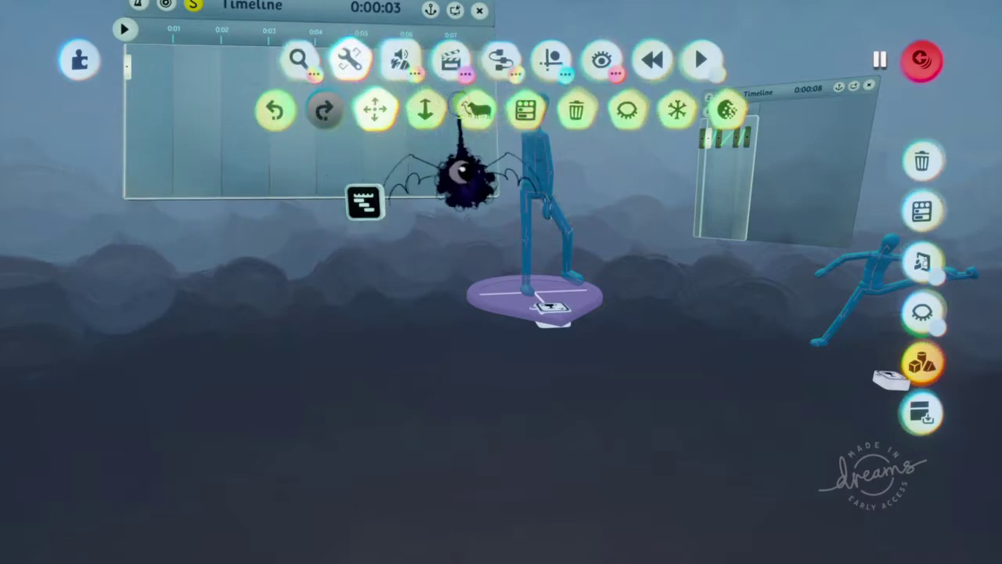
pyautogui.click(470, 110)
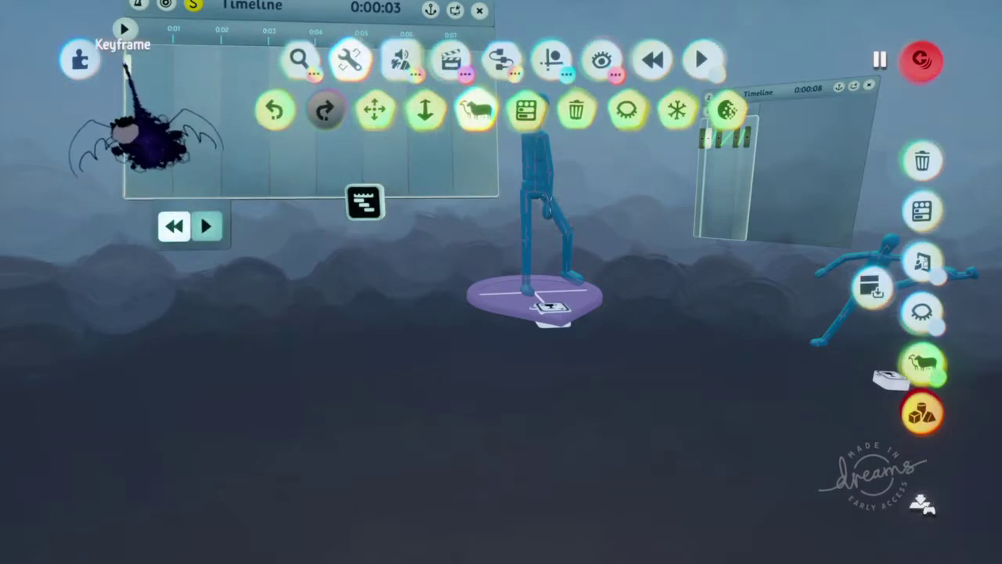
pyautogui.moveTo(126, 66); pyautogui.dragTo(146, 65)
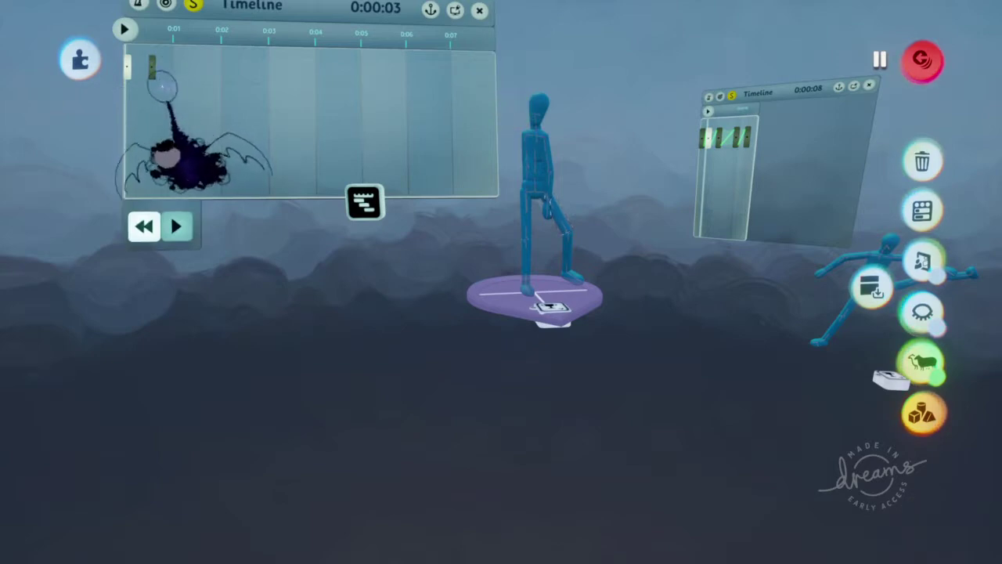
# Set the blend type between the two keyframes to the straight linear curve and close the keyframe settings.
pyautogui.click(131, 69)
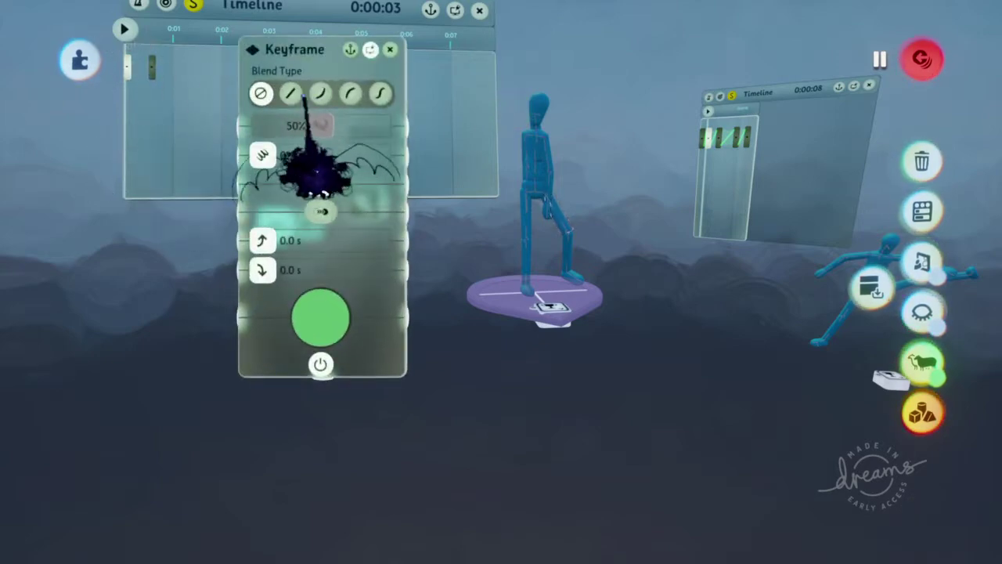
pyautogui.click(390, 50)
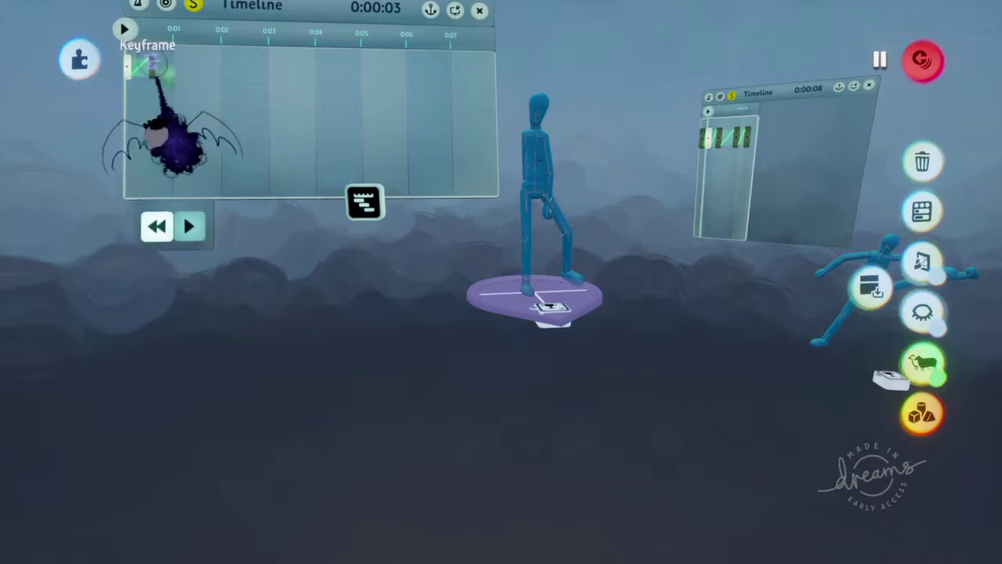
pyautogui.click(141, 69)
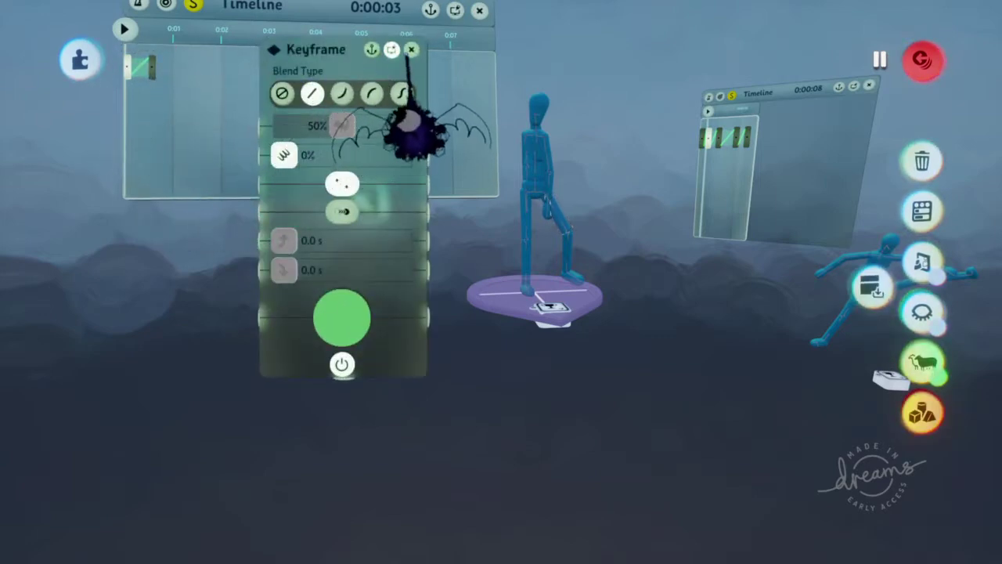
pyautogui.click(411, 49)
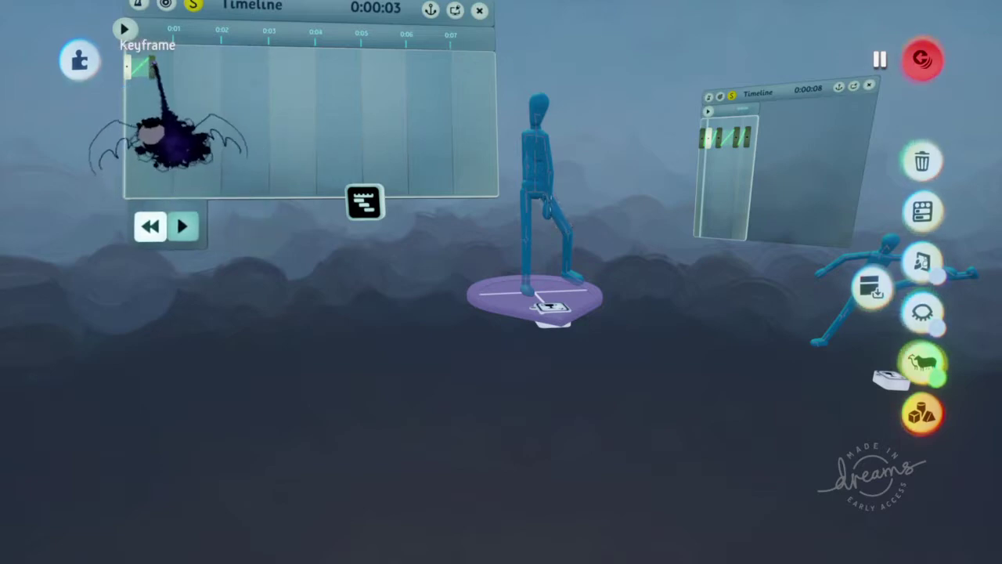
# Start recording the second keyframe and raise the puppet's kicking leg off the platform with its knee slightly bent.
pyautogui.moveTo(538, 299); pyautogui.dragTo(465, 238, button='middle')
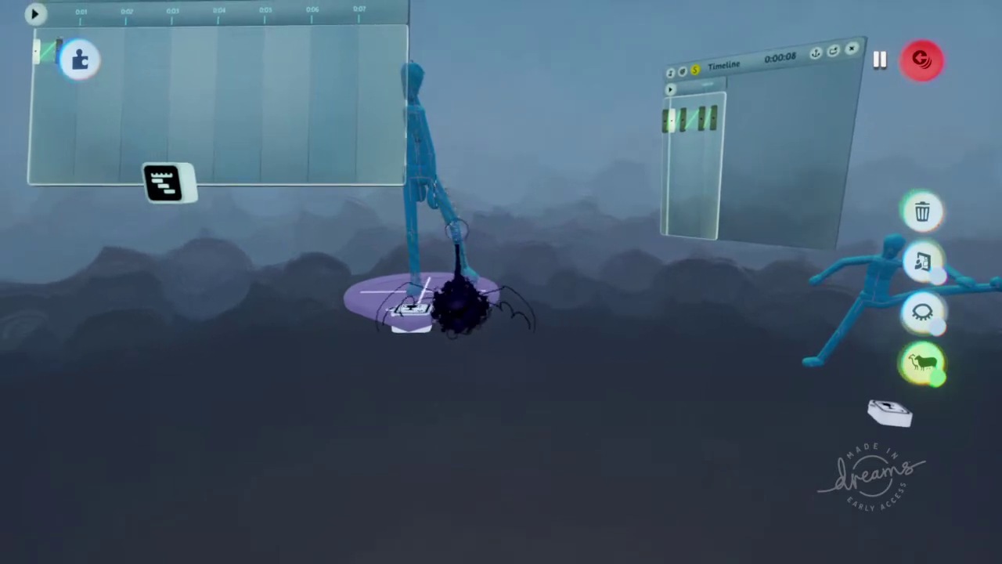
pyautogui.moveTo(448, 206); pyautogui.dragTo(249, 79)
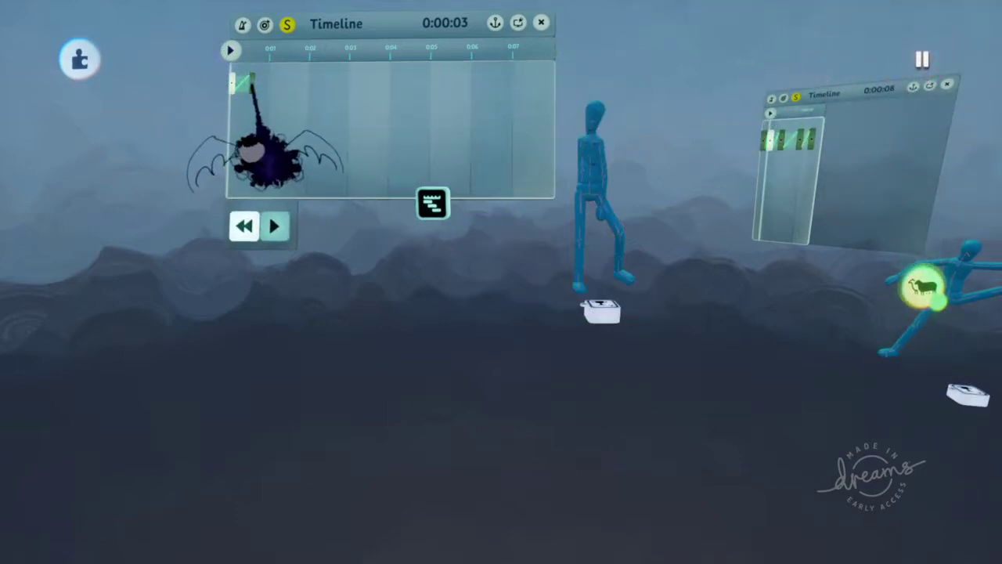
pyautogui.click(252, 82)
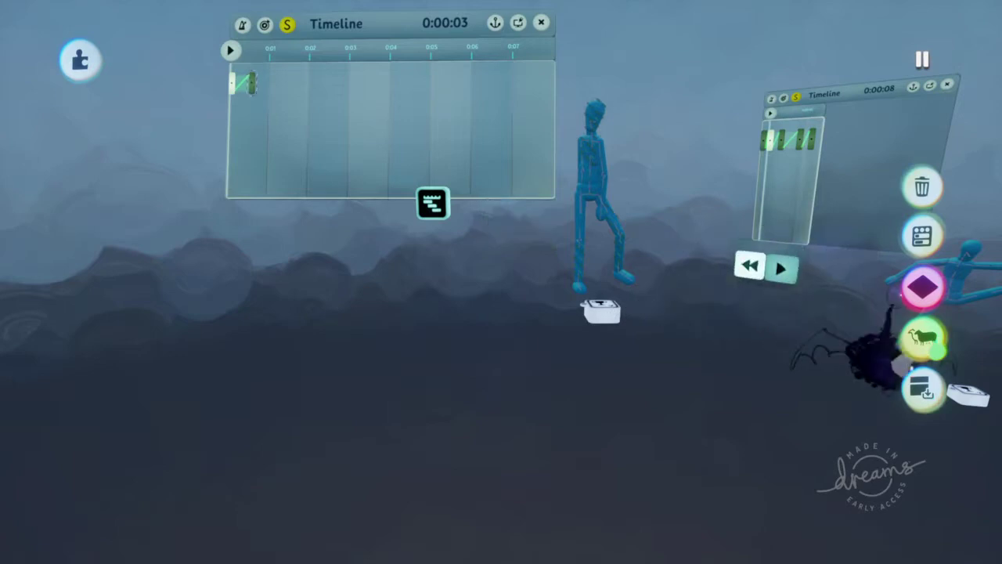
pyautogui.click(923, 288)
pyautogui.moveTo(605, 194)
pyautogui.mouseDown(button='middle')
pyautogui.moveTo(613, 211)
pyautogui.moveTo(597, 210)
pyautogui.mouseUp(button='middle')
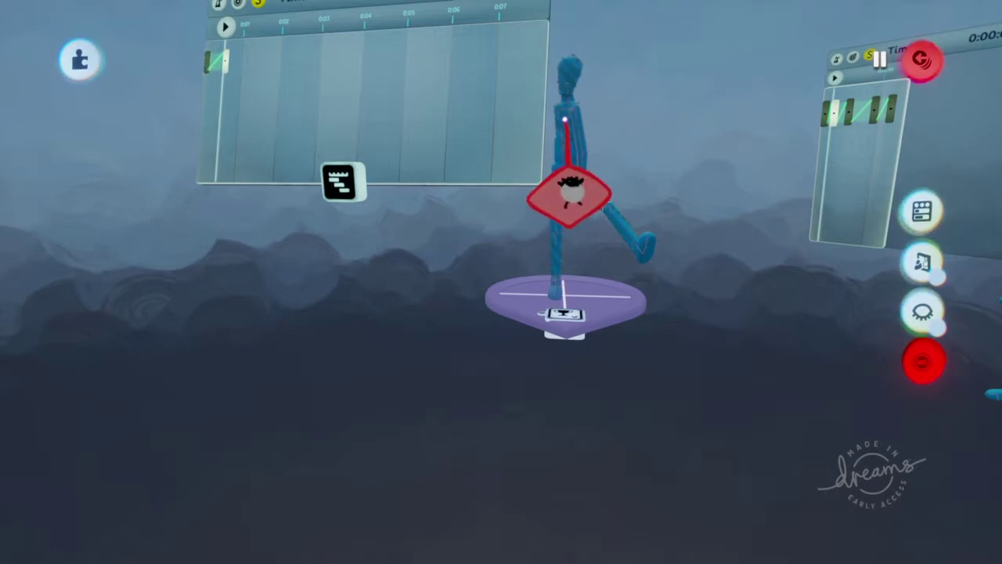
pyautogui.moveTo(615, 237); pyautogui.dragTo(606, 232, button='middle')
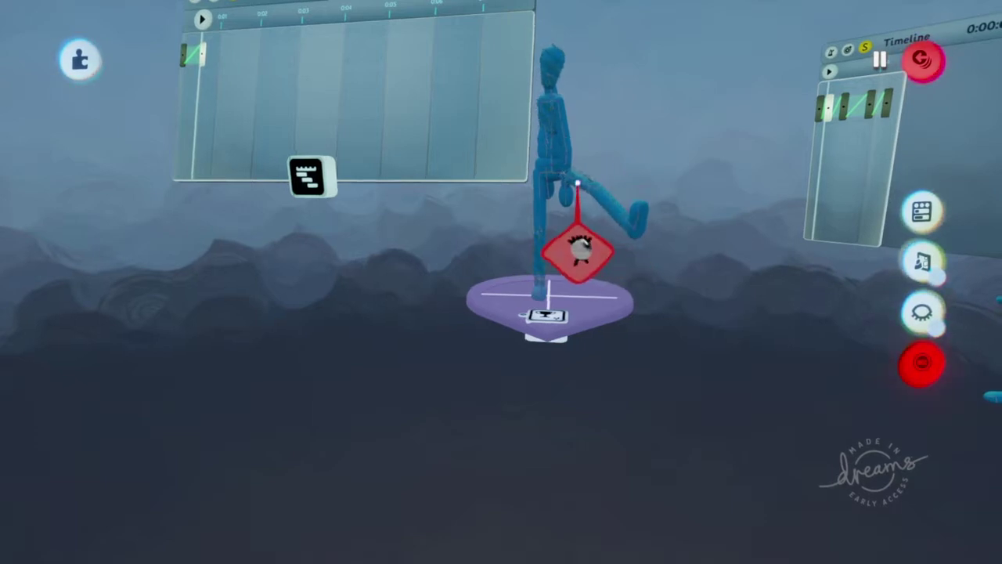
pyautogui.moveTo(576, 183); pyautogui.dragTo(571, 154, button='middle')
pyautogui.moveTo(558, 123); pyautogui.dragTo(562, 130)
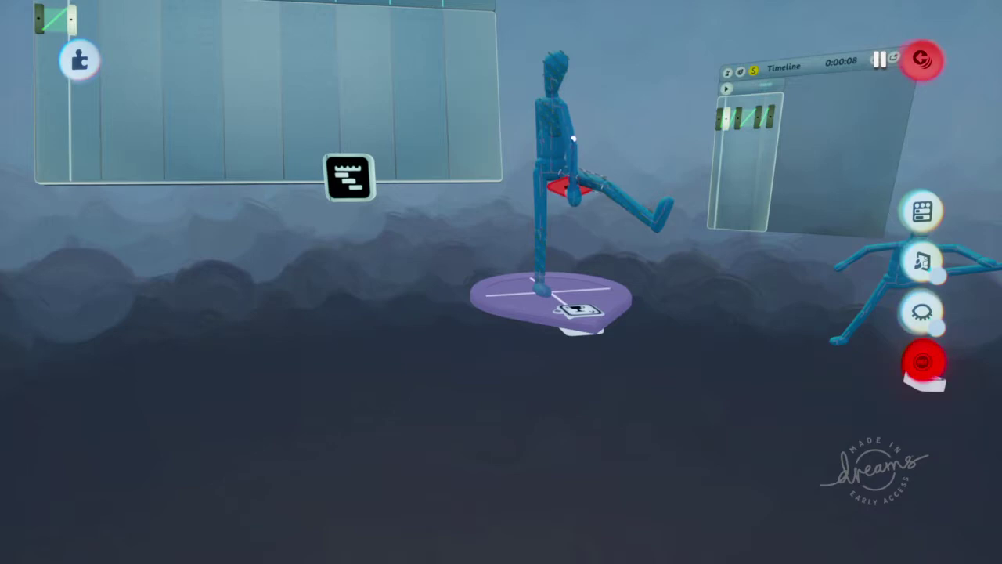
# Move the supporting leg away from the kicking leg so its foot rests near the platform's far edge.
pyautogui.moveTo(574, 239); pyautogui.dragTo(540, 308)
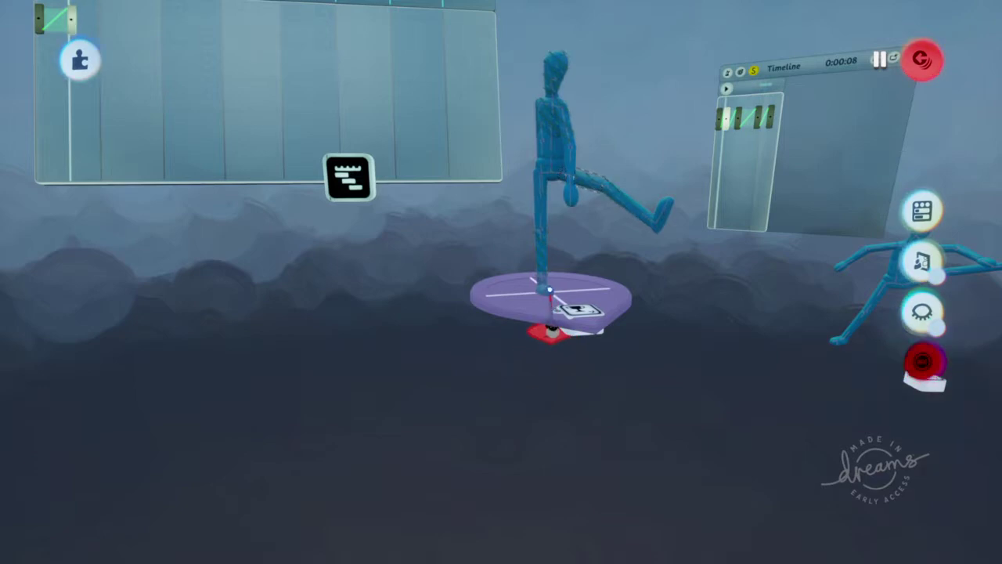
pyautogui.moveTo(547, 286)
pyautogui.mouseDown(button='middle')
pyautogui.moveTo(550, 298)
pyautogui.moveTo(535, 282)
pyautogui.mouseUp(button='middle')
pyautogui.moveTo(304, 289); pyautogui.dragTo(398, 304, button='middle')
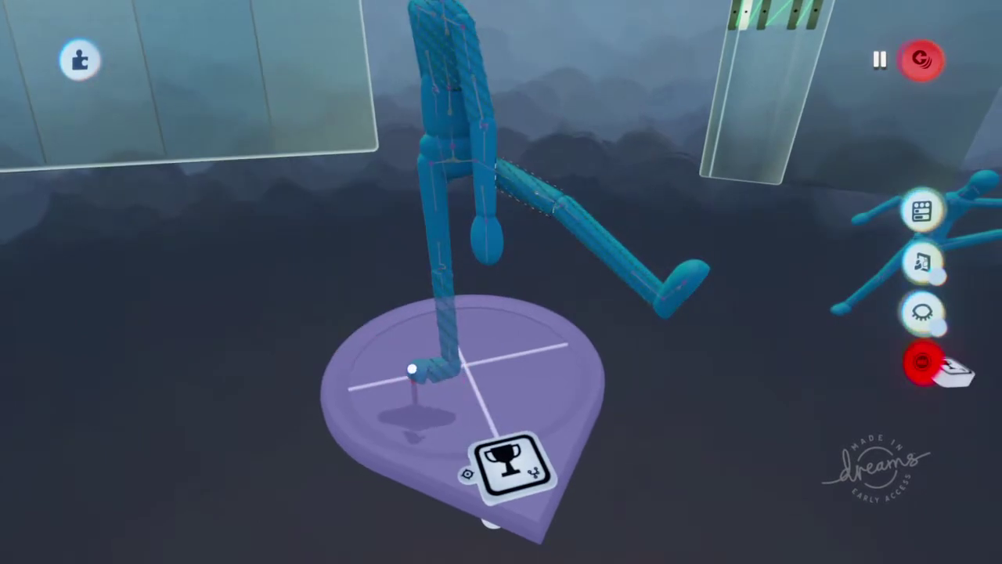
pyautogui.moveTo(416, 372); pyautogui.dragTo(436, 278, button='middle')
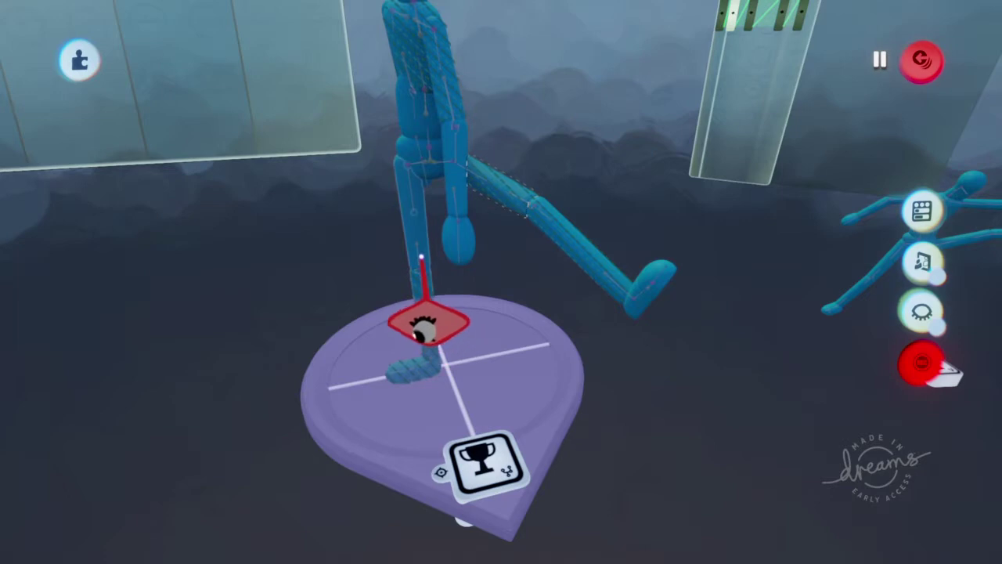
pyautogui.moveTo(410, 256); pyautogui.dragTo(387, 252)
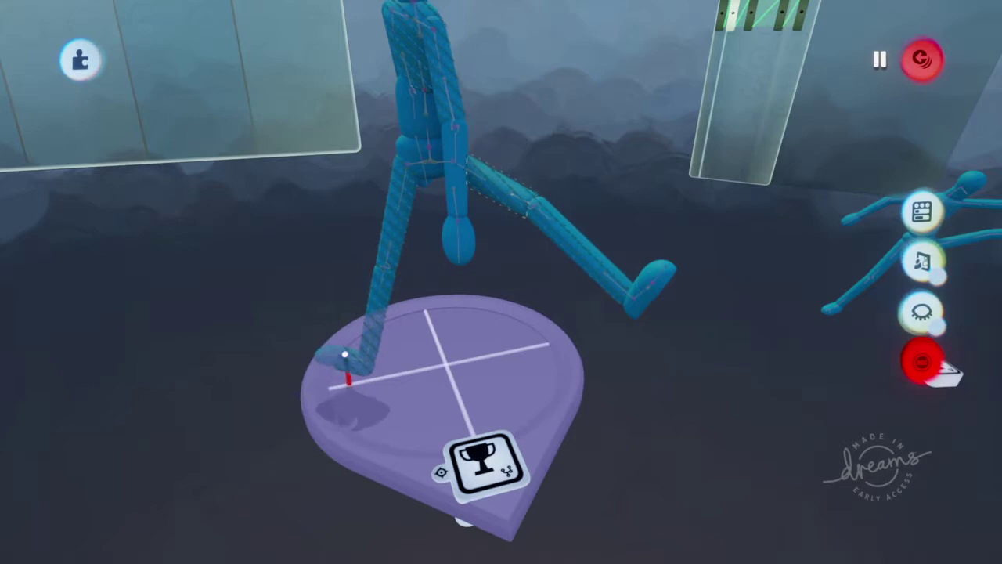
pyautogui.moveTo(345, 399); pyautogui.dragTo(343, 468, button='middle')
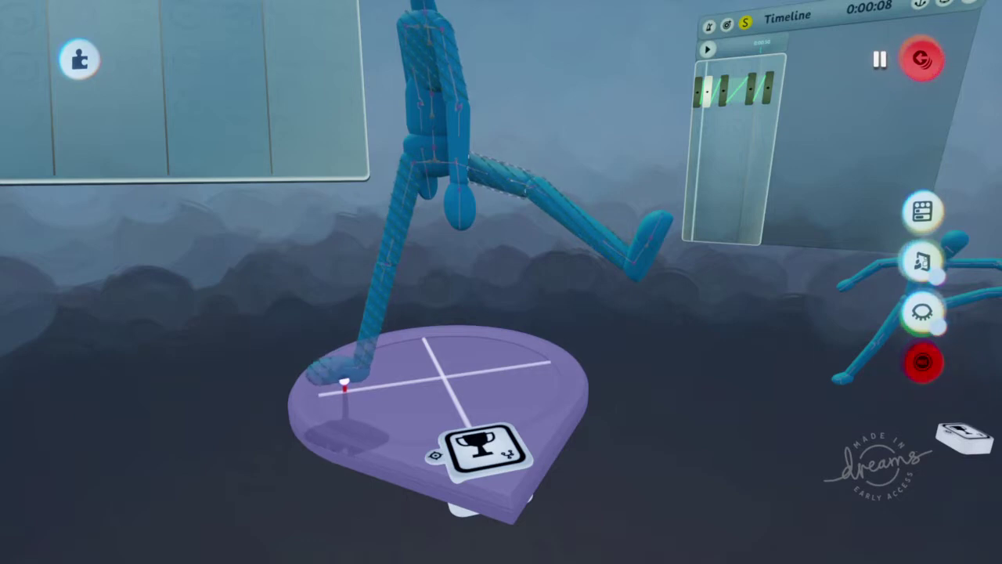
pyautogui.moveTo(344, 382); pyautogui.dragTo(381, 302, button='middle')
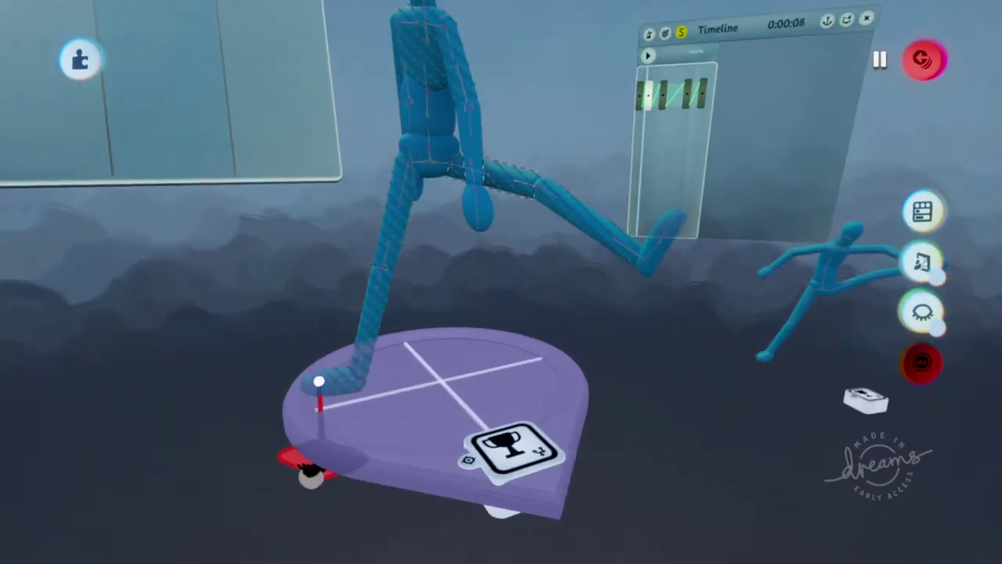
# Bend the puppet's near arm across its waist away from the kicking leg and stop recording the second keyframe.
pyautogui.scroll(-5, 412, 257)
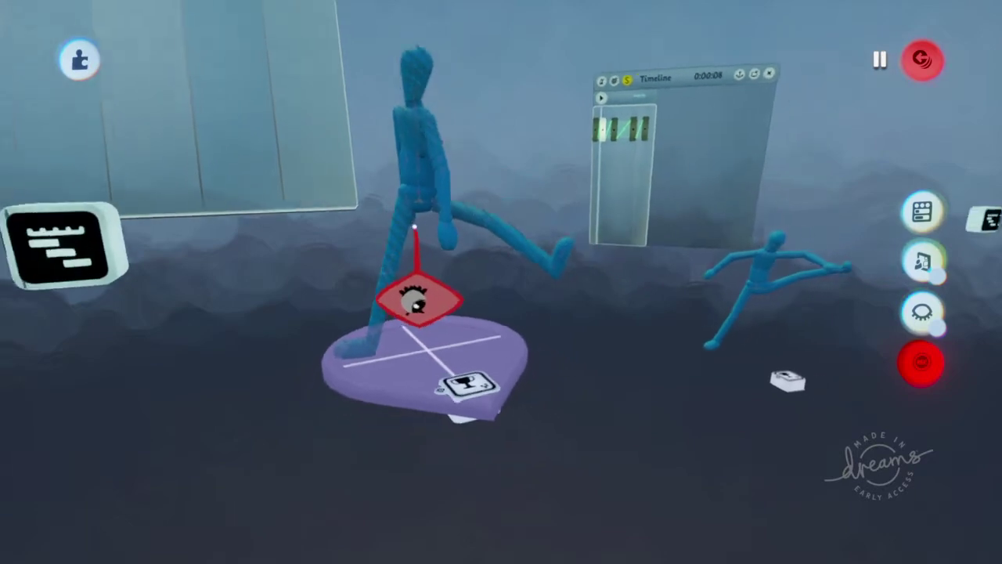
pyautogui.moveTo(408, 266); pyautogui.dragTo(440, 255)
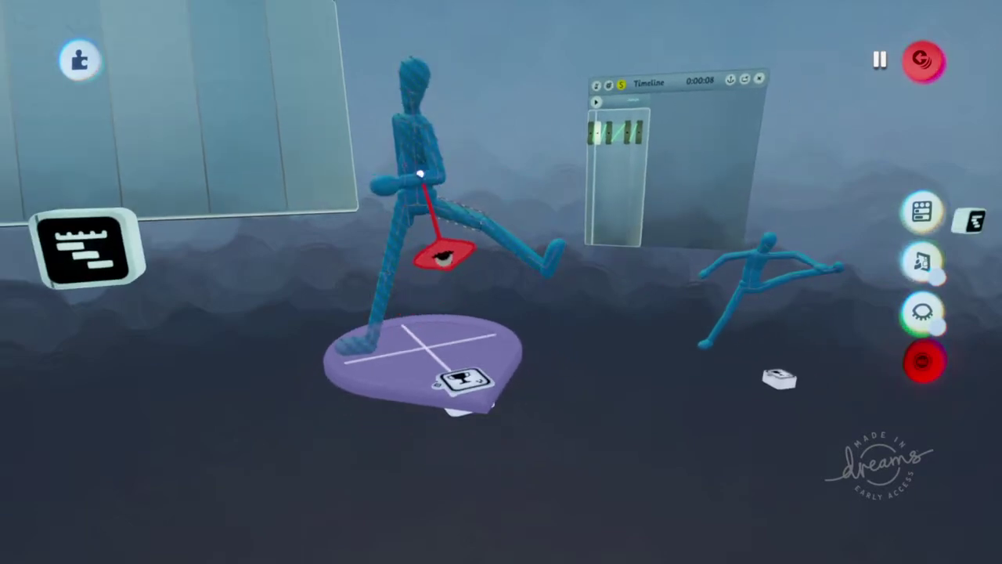
pyautogui.moveTo(492, 325)
pyautogui.mouseDown(button='middle')
pyautogui.moveTo(504, 337)
pyautogui.moveTo(474, 326)
pyautogui.mouseUp(button='middle')
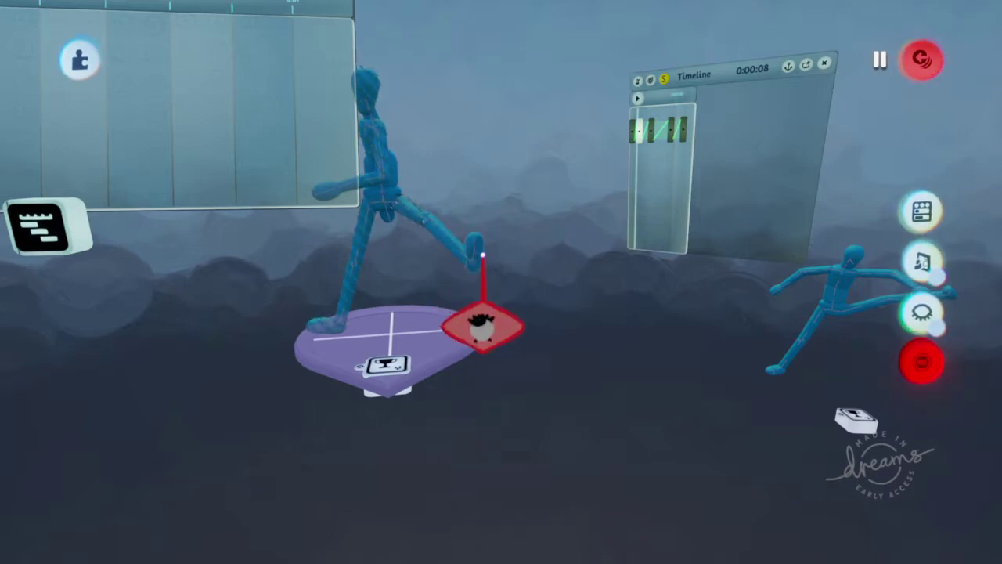
pyautogui.moveTo(479, 250); pyautogui.dragTo(396, 168, button='middle')
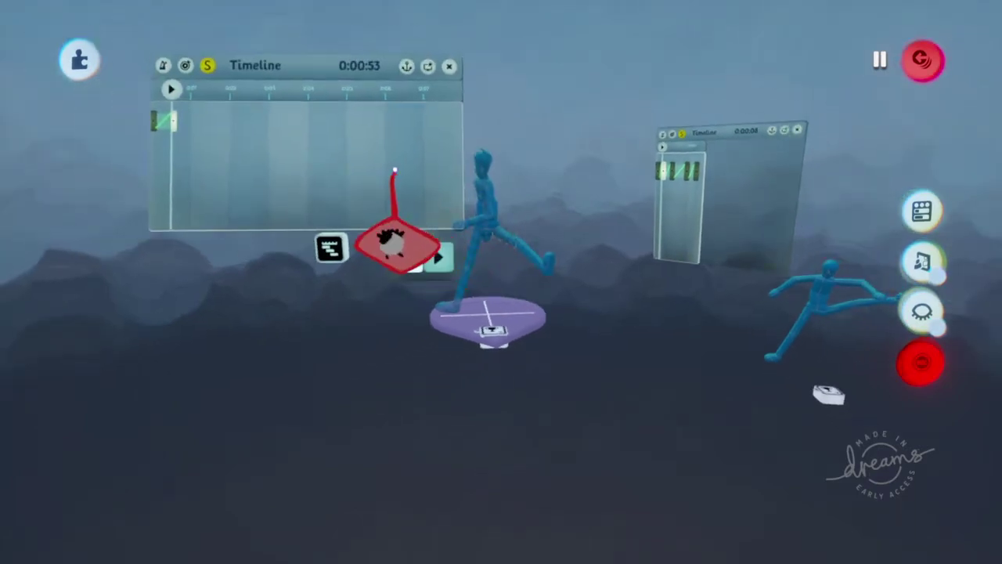
pyautogui.moveTo(437, 194); pyautogui.dragTo(405, 206, button='middle')
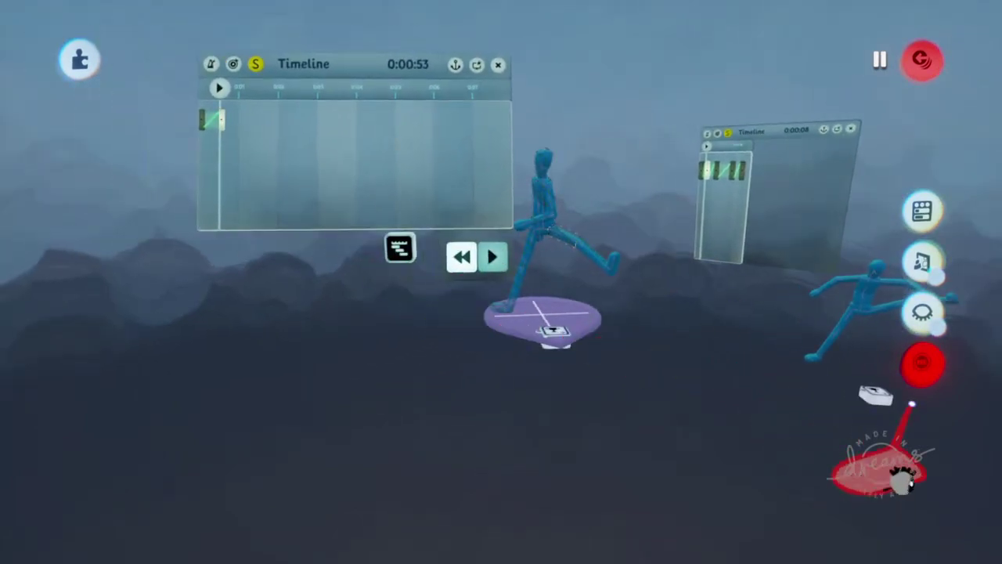
pyautogui.click(926, 360)
# Clone the second keyframe and place the copy beside it at the 0:01 mark on the timeline.
pyautogui.moveTo(270, 149); pyautogui.dragTo(400, 116, button='middle')
pyautogui.press('Tab')
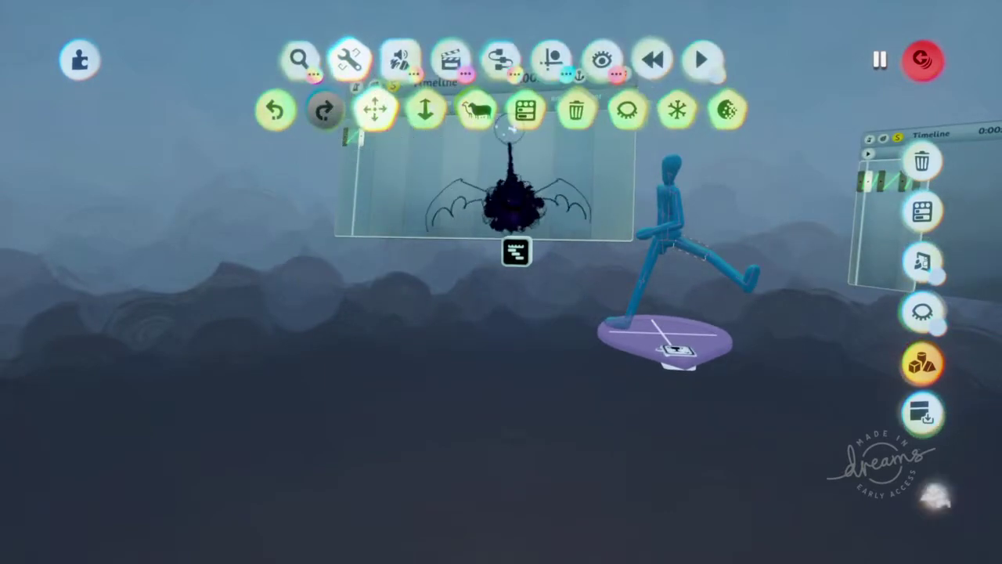
pyautogui.click(471, 112)
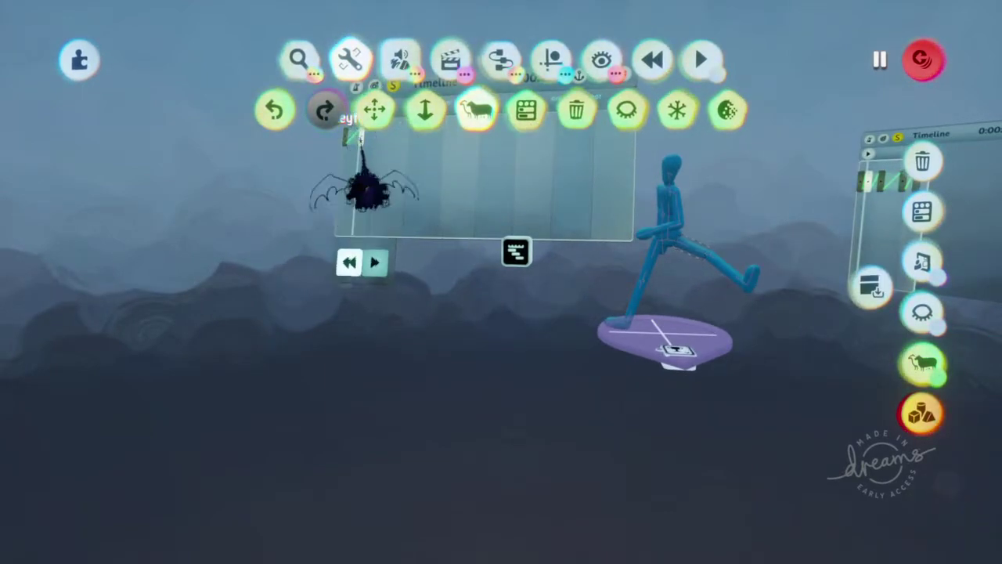
pyautogui.moveTo(359, 136); pyautogui.dragTo(381, 138)
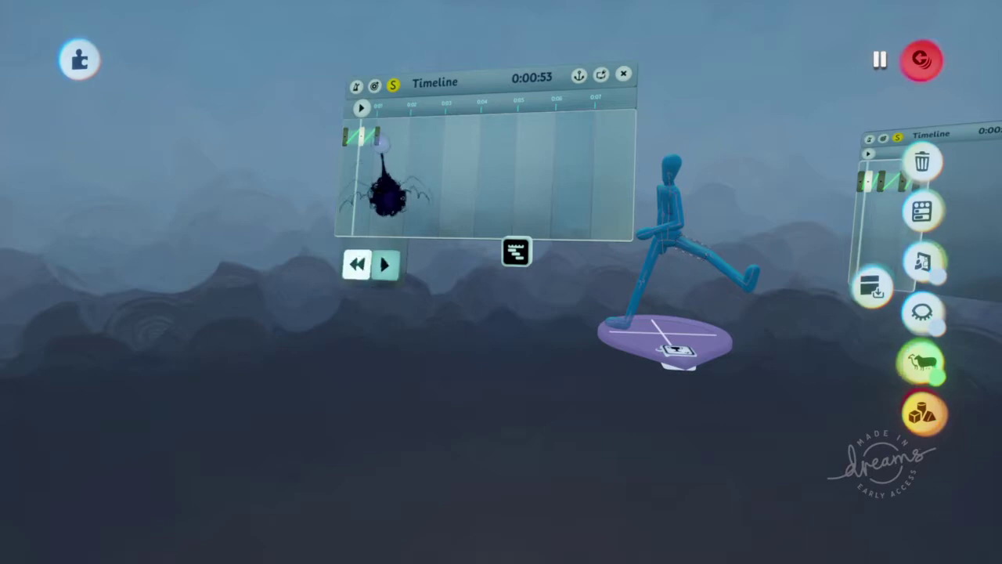
# Start recording the third keyframe, extend the kicking leg straight out, and swing the near arm toward it.
pyautogui.scroll(4, 687, 276)
pyautogui.moveTo(653, 258)
pyautogui.mouseDown()
pyautogui.moveTo(647, 278)
pyautogui.moveTo(634, 249)
pyautogui.moveTo(585, 267)
pyautogui.moveTo(597, 246)
pyautogui.moveTo(588, 267)
pyautogui.moveTo(321, 117)
pyautogui.moveTo(399, 157)
pyautogui.moveTo(481, 78)
pyautogui.moveTo(917, 86)
pyautogui.moveTo(916, 47)
pyautogui.moveTo(394, 68)
pyautogui.moveTo(377, 98)
pyautogui.mouseUp()
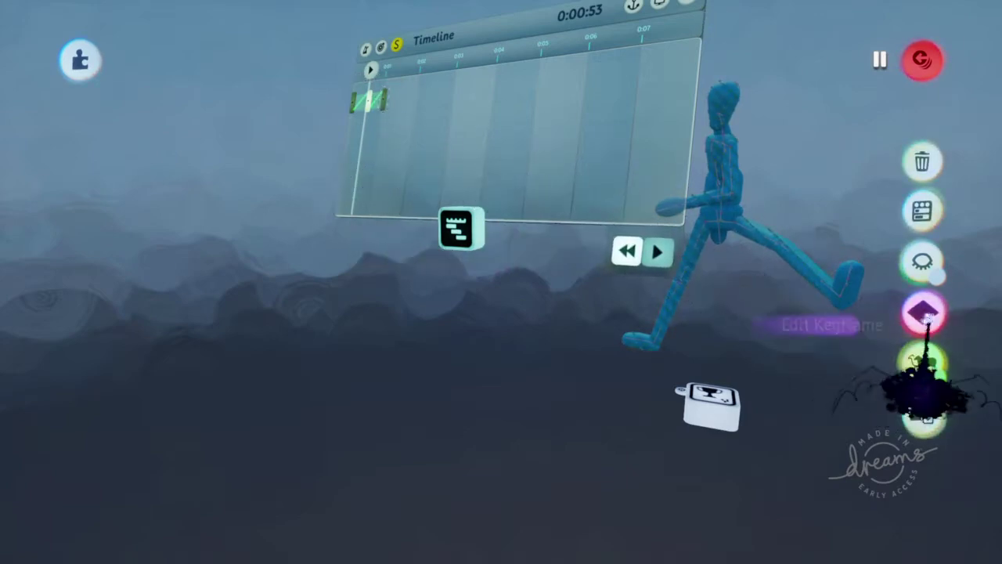
pyautogui.click(924, 313)
pyautogui.moveTo(705, 242); pyautogui.dragTo(558, 213)
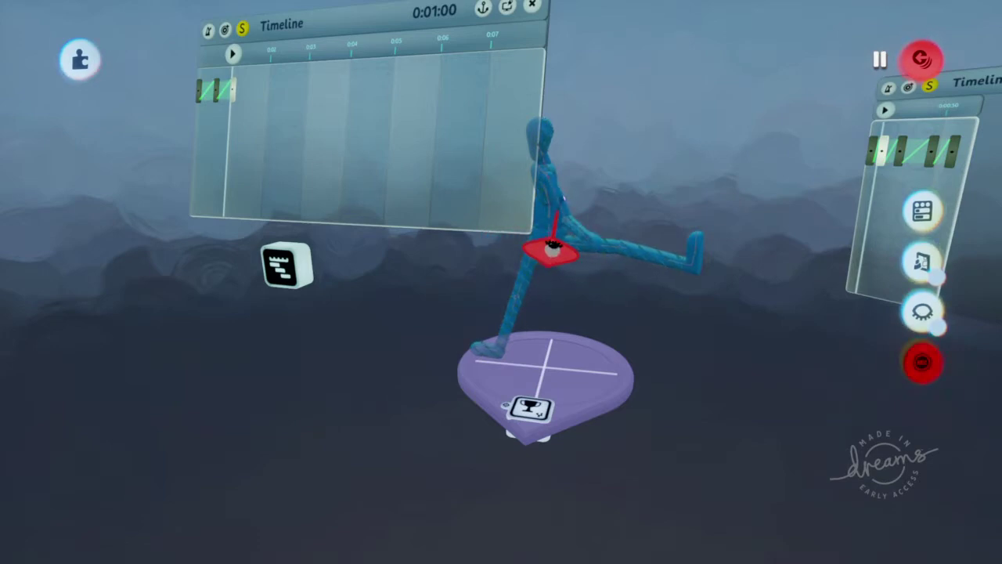
pyautogui.moveTo(562, 199); pyautogui.dragTo(549, 246, button='middle')
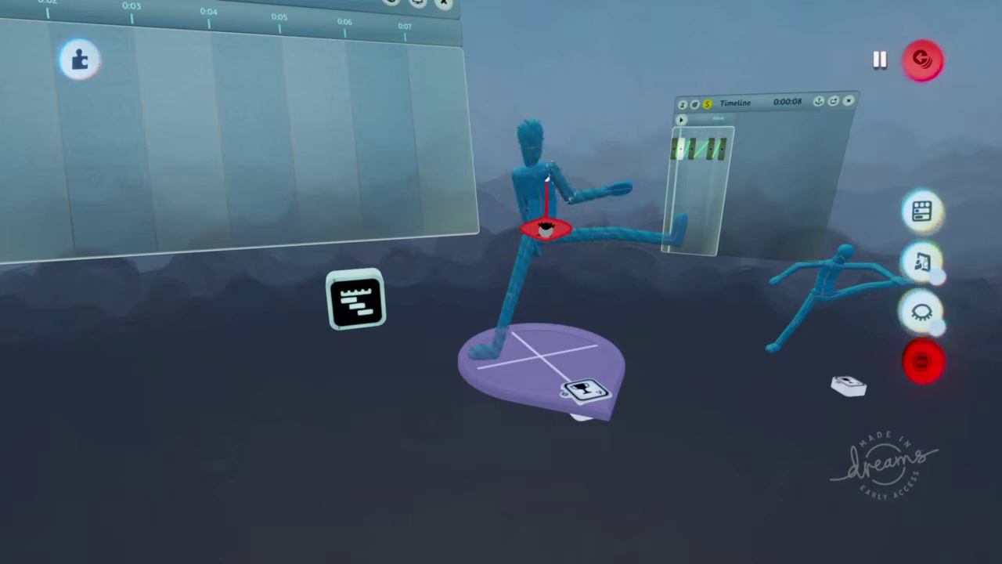
pyautogui.moveTo(644, 242); pyautogui.dragTo(617, 226, button='middle')
# Lean the puppet's upper body back from the kick in the third keyframe, undoing one adjustment along the way.
pyautogui.moveTo(529, 182); pyautogui.dragTo(528, 185)
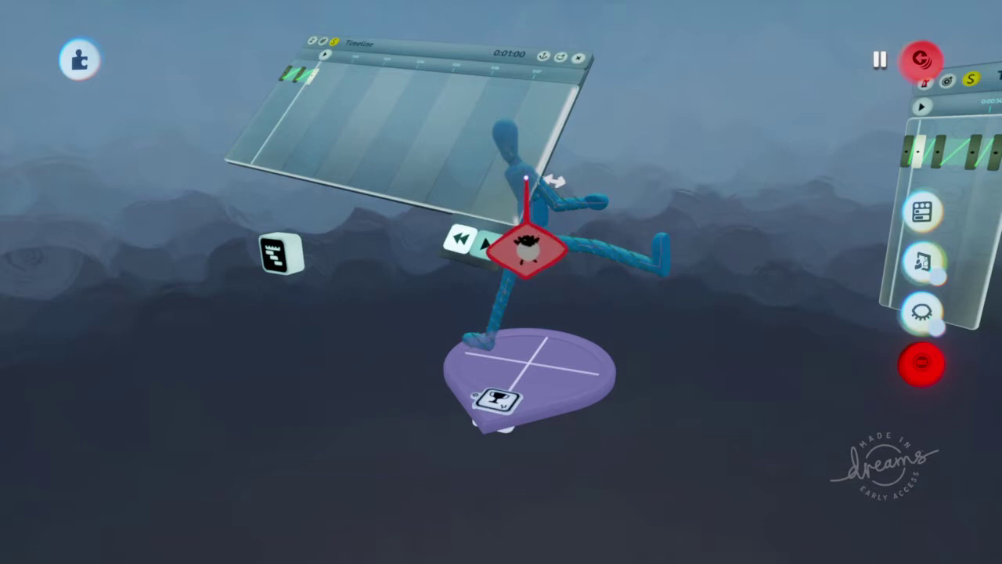
pyautogui.moveTo(527, 175); pyautogui.dragTo(473, 173, button='middle')
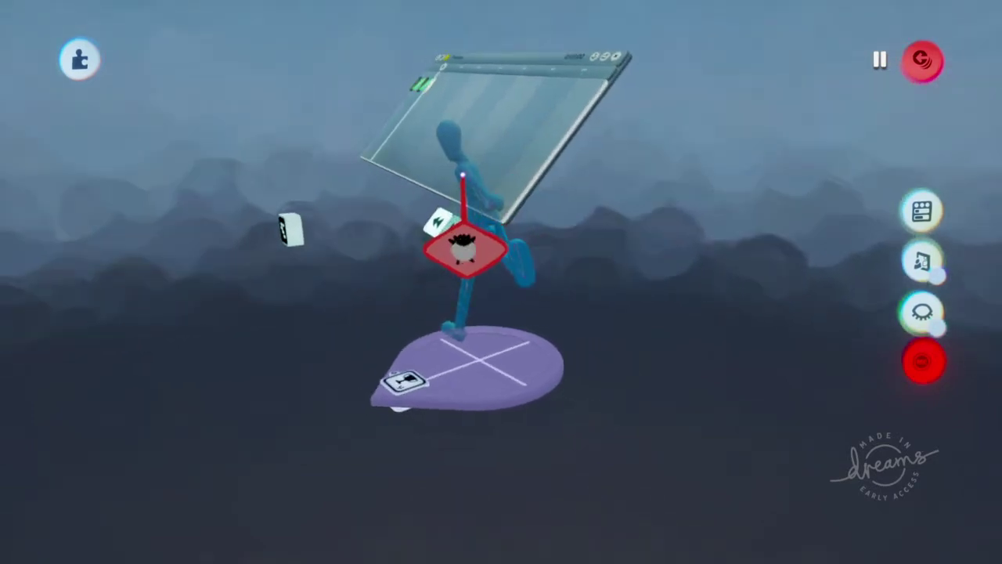
pyautogui.moveTo(463, 175); pyautogui.dragTo(461, 172)
pyautogui.moveTo(461, 172); pyautogui.dragTo(561, 201, button='middle')
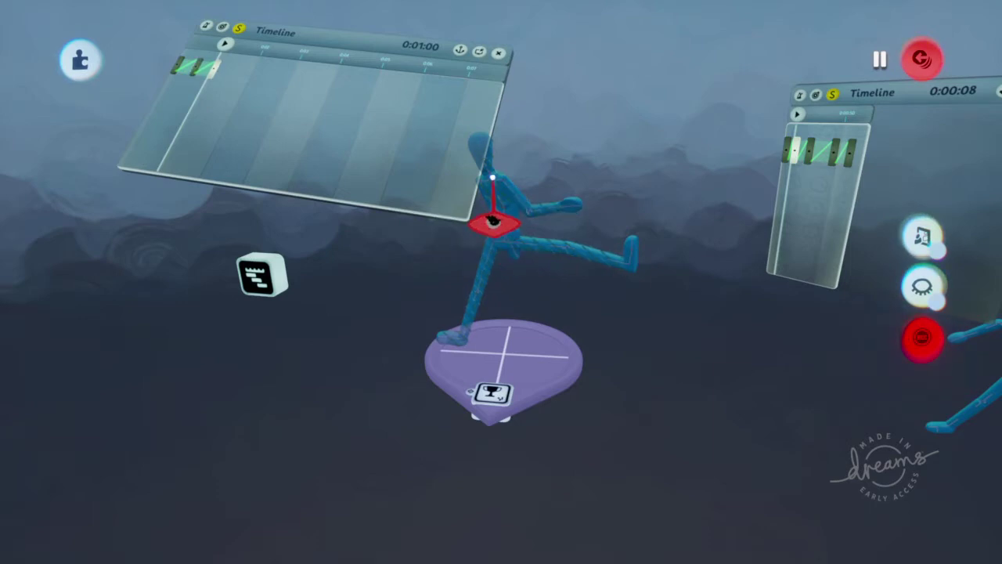
pyautogui.hotkey('ctrl', 'z')
pyautogui.moveTo(526, 221); pyautogui.dragTo(512, 150, button='middle')
pyautogui.moveTo(512, 157); pyautogui.dragTo(511, 167)
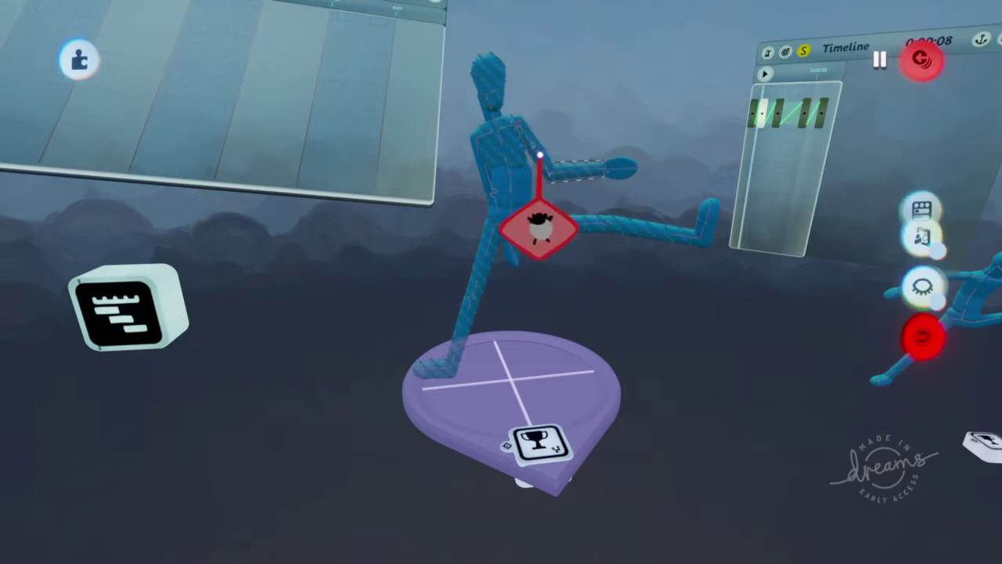
# Stretch the puppet's arm straight out above the kicking leg at shoulder height.
pyautogui.moveTo(541, 227); pyautogui.dragTo(583, 187)
pyautogui.moveTo(598, 117); pyautogui.dragTo(525, 119, button='middle')
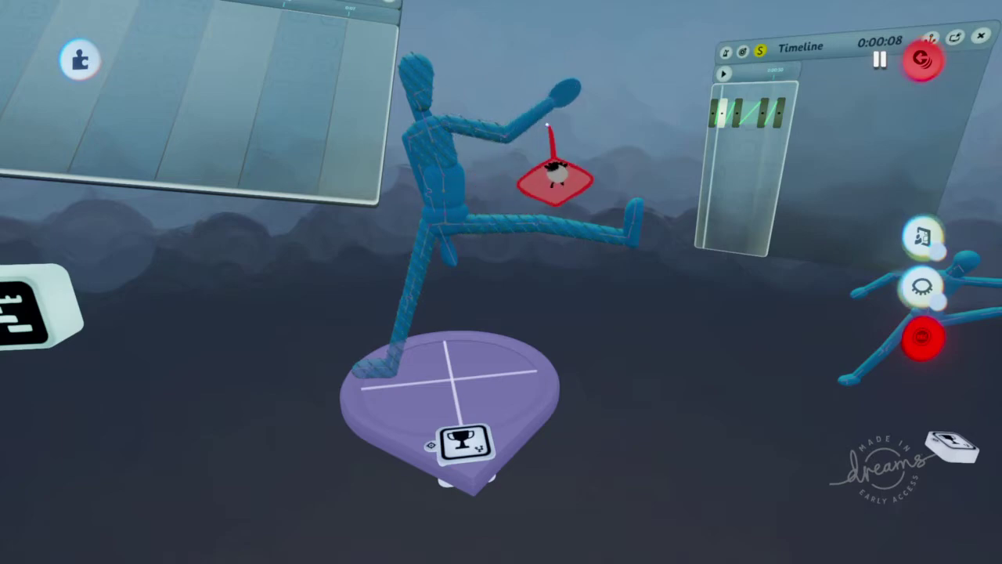
pyautogui.moveTo(563, 125); pyautogui.dragTo(527, 221, button='middle')
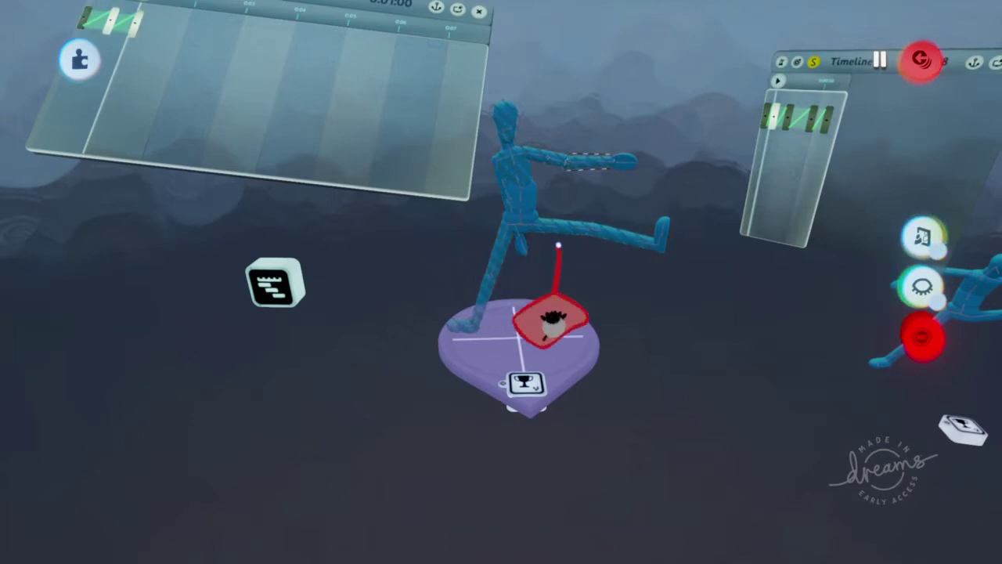
# Shorten the timeline's playable length to end just after the third keyframe and stop recording.
pyautogui.moveTo(587, 173); pyautogui.dragTo(543, 179, button='middle')
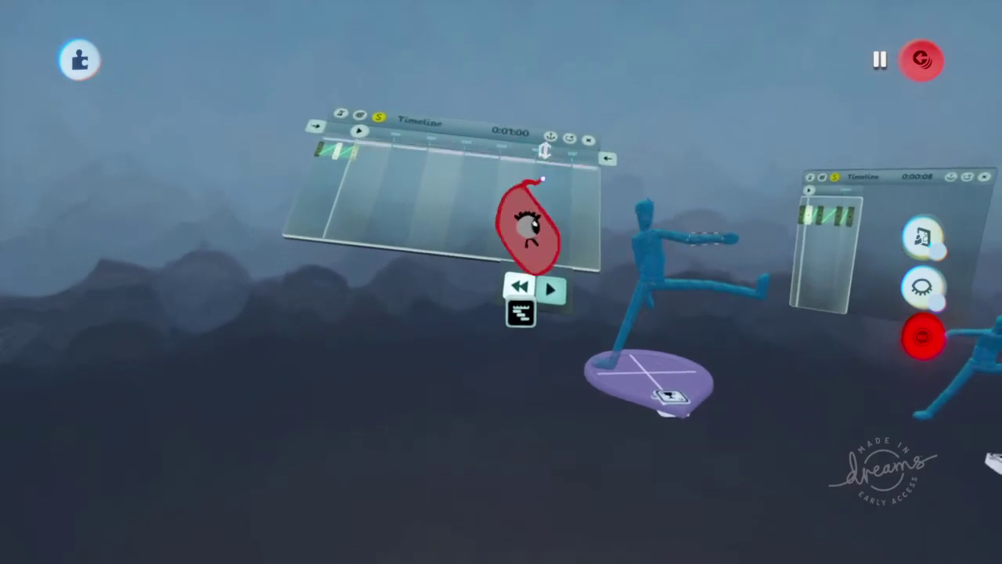
pyautogui.moveTo(595, 306); pyautogui.dragTo(407, 266)
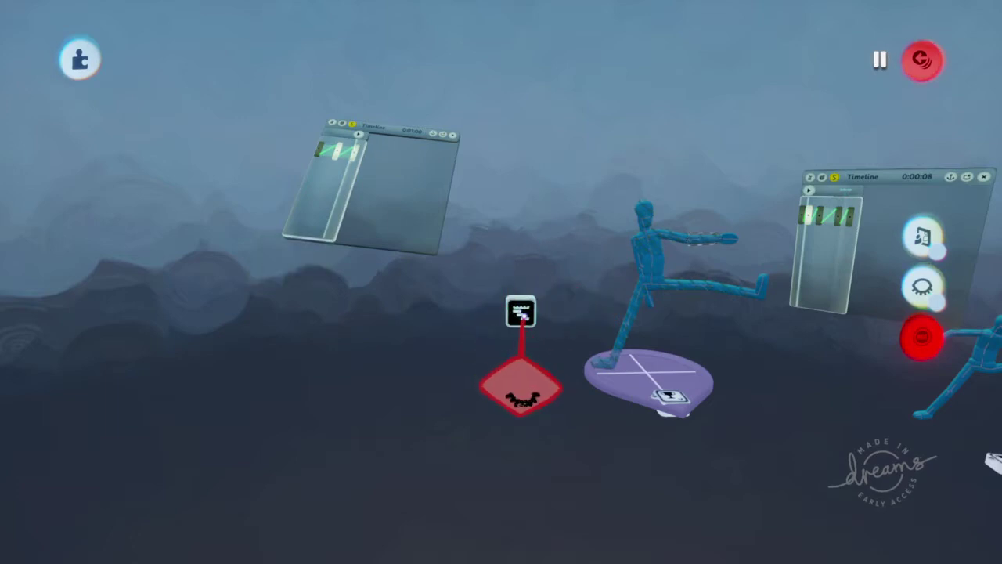
pyautogui.click(922, 337)
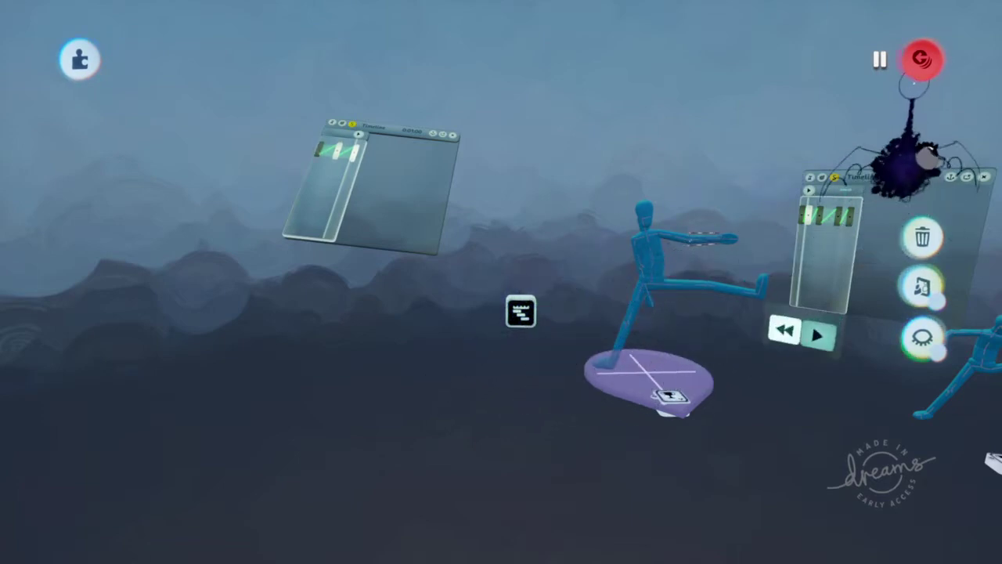
# Exit the puppet's editing scope and rewind the shortened timeline to its start.
pyautogui.click(922, 59)
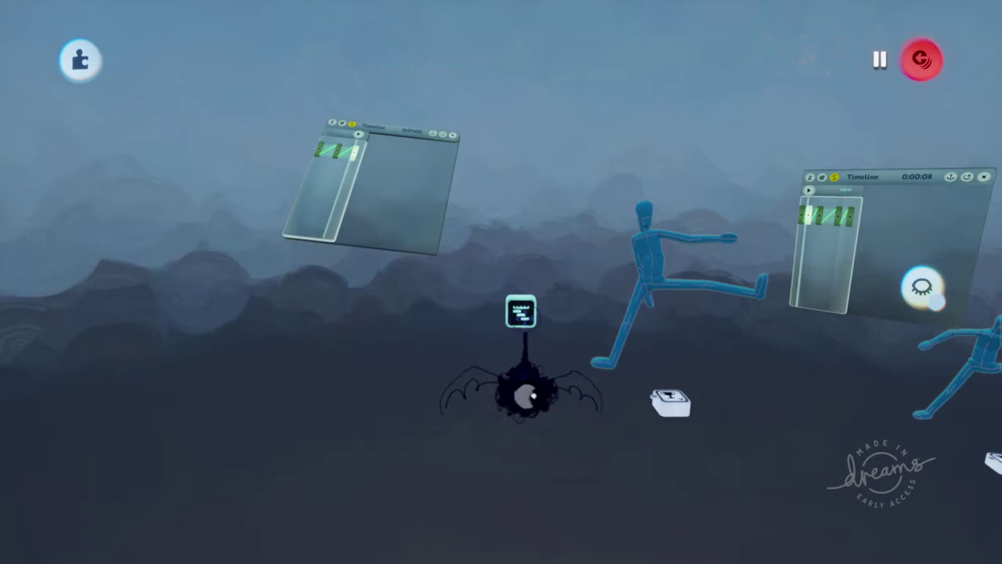
pyautogui.click(528, 323)
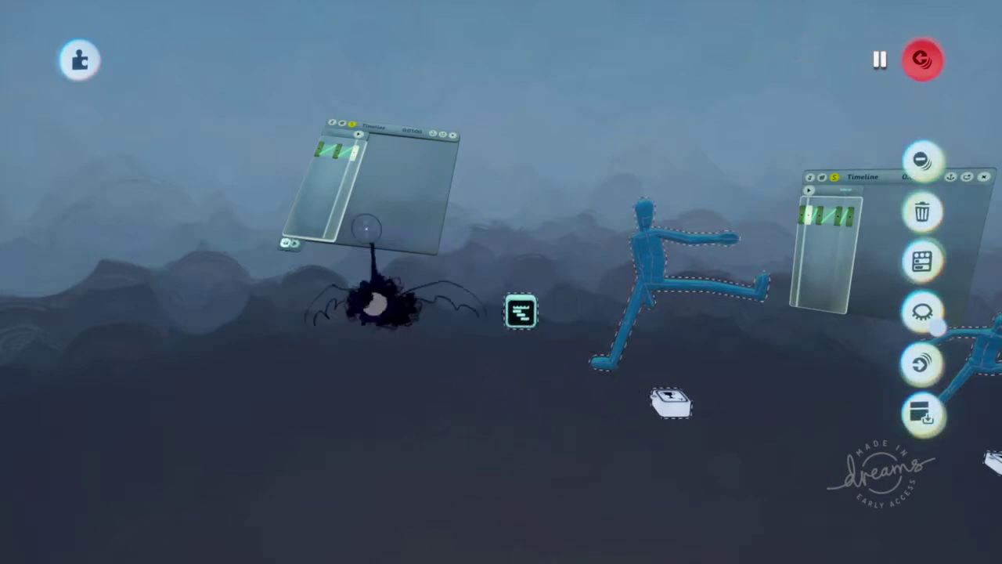
pyautogui.click(280, 256)
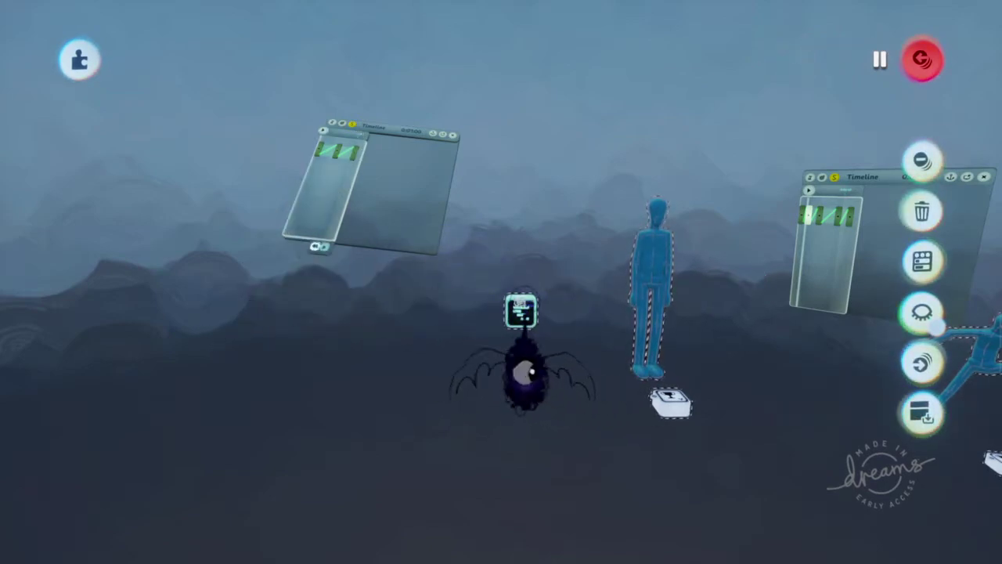
# Open the kick timeline's playback properties to check its playback speed and mode, and close them.
pyautogui.click(521, 312)
pyautogui.click(495, 181)
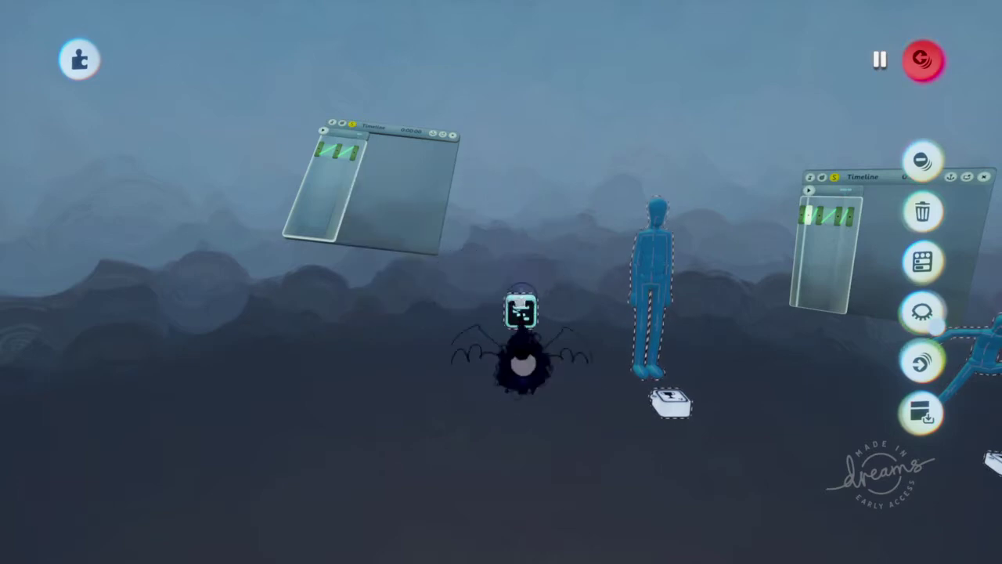
pyautogui.click(520, 312)
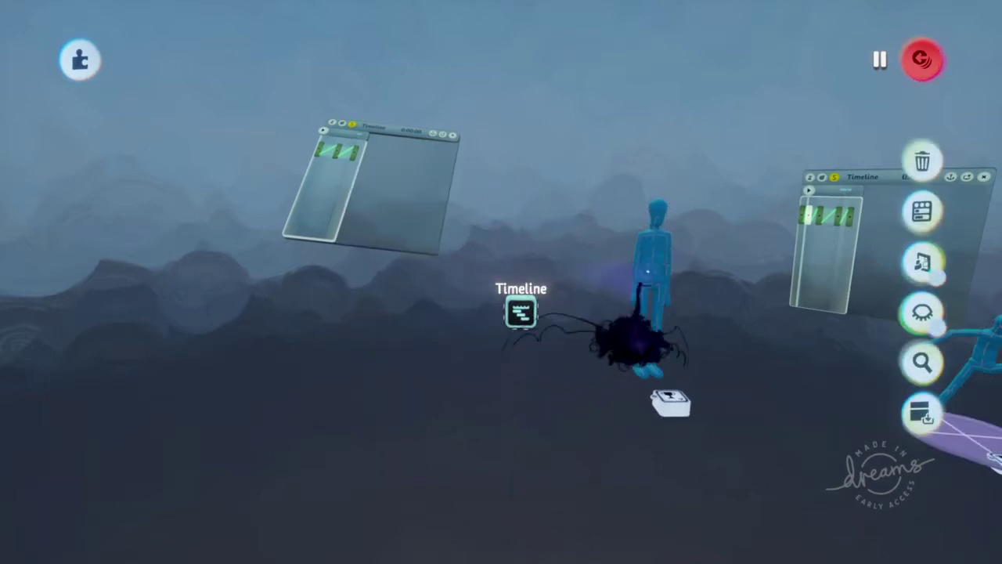
pyautogui.moveTo(928, 296)
pyautogui.click(924, 210)
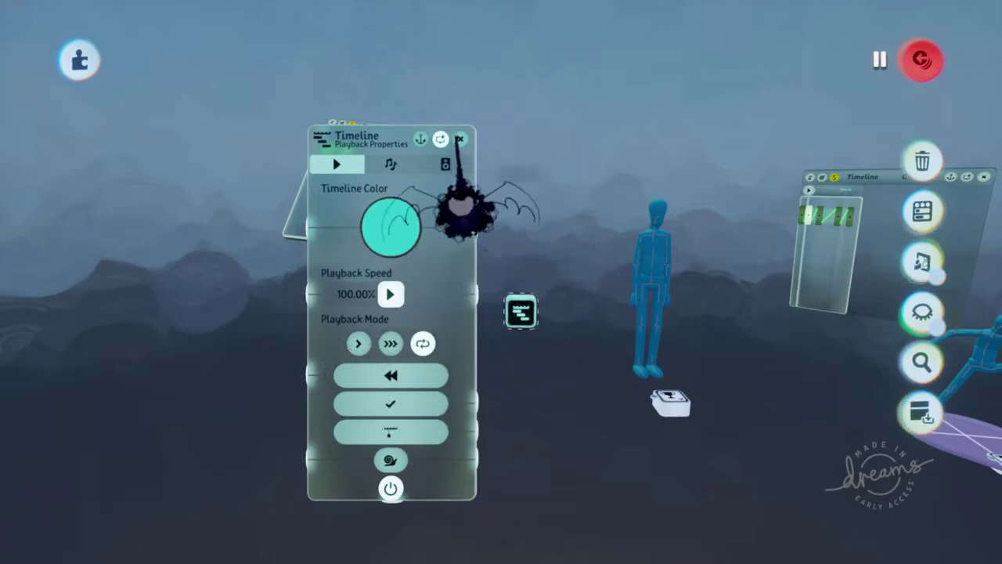
pyautogui.click(459, 139)
# Play the kick timeline and trim its playable end slightly closer to the third keyframe.
pyautogui.moveTo(302, 262)
pyautogui.click(305, 262)
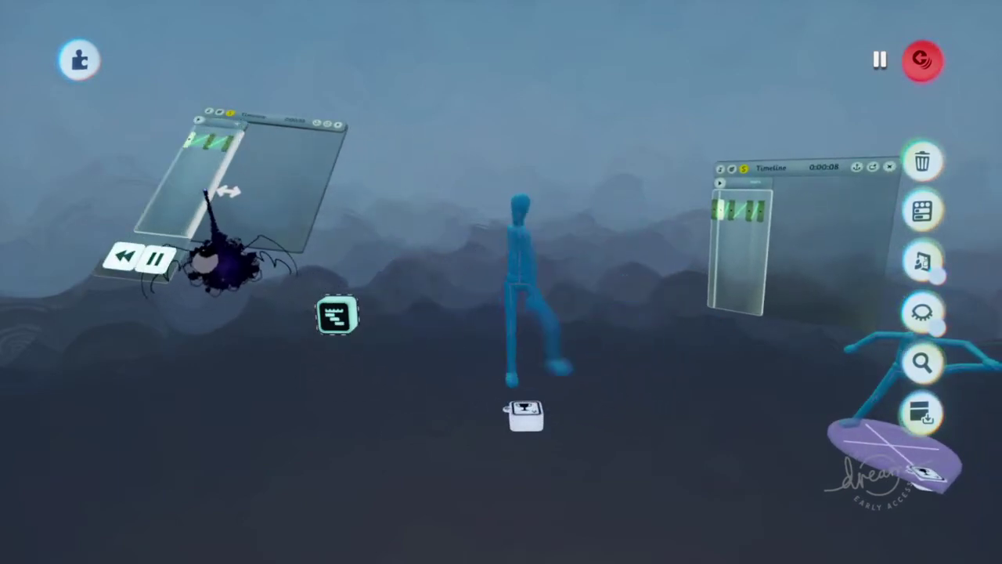
pyautogui.moveTo(215, 191); pyautogui.dragTo(210, 191)
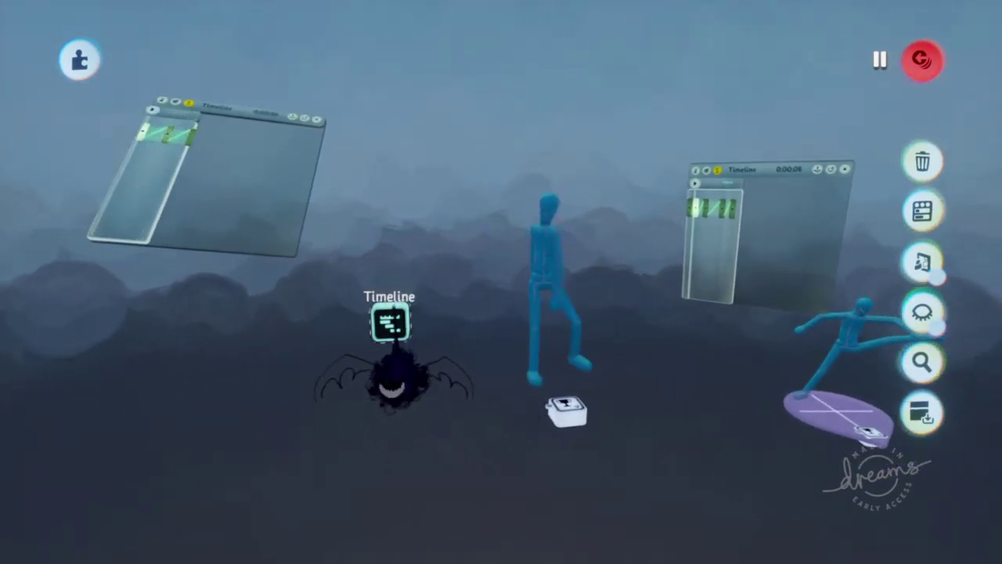
# Set the kick timeline's playback speed to 200% and move its properties panel clear of the puppet.
pyautogui.click(390, 323)
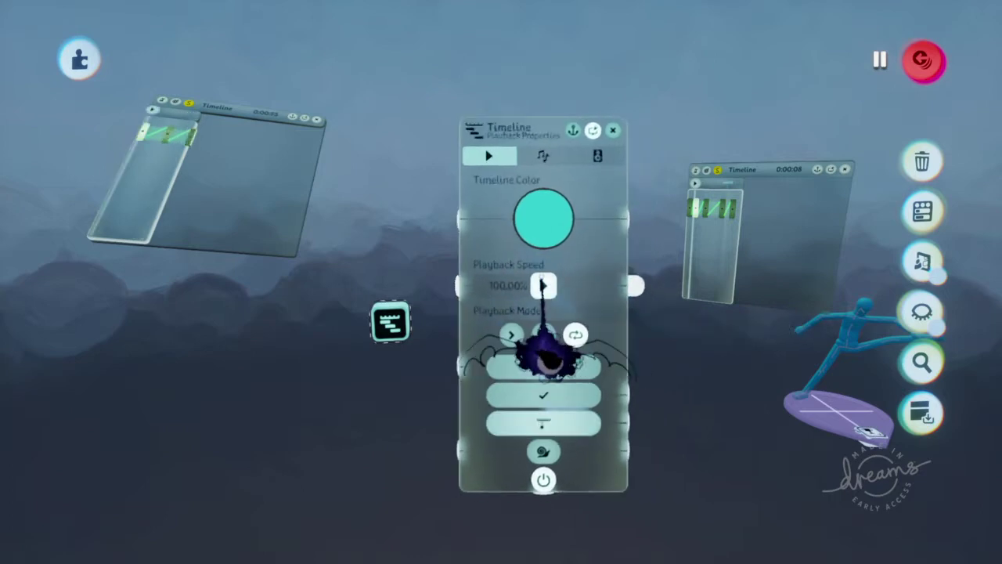
pyautogui.moveTo(544, 288); pyautogui.dragTo(603, 287)
pyautogui.moveTo(549, 138); pyautogui.dragTo(284, 259)
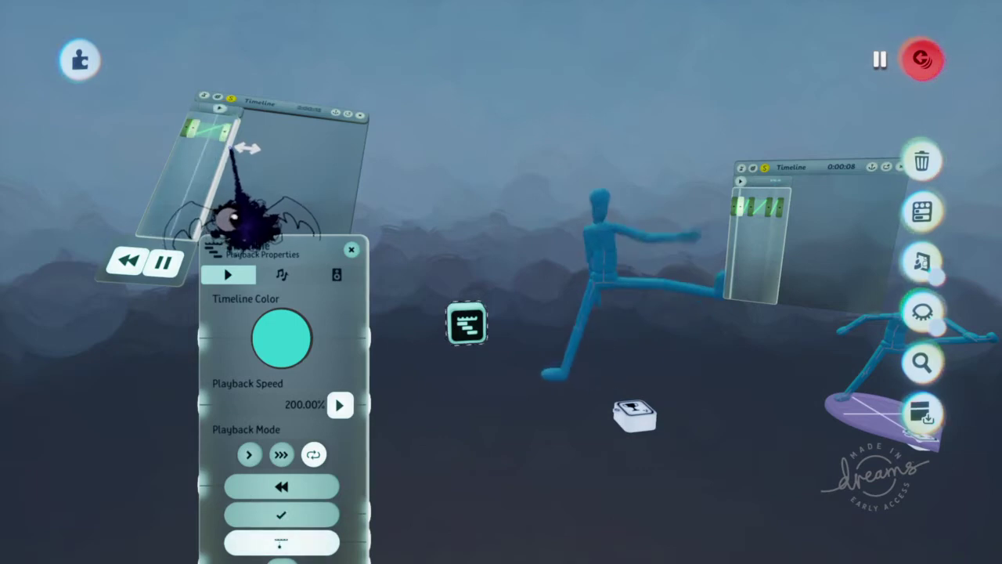
# Play the timeline of the second puppet on the purple disc to compare its motion with the kick.
pyautogui.moveTo(235, 145); pyautogui.dragTo(494, 305, button='middle')
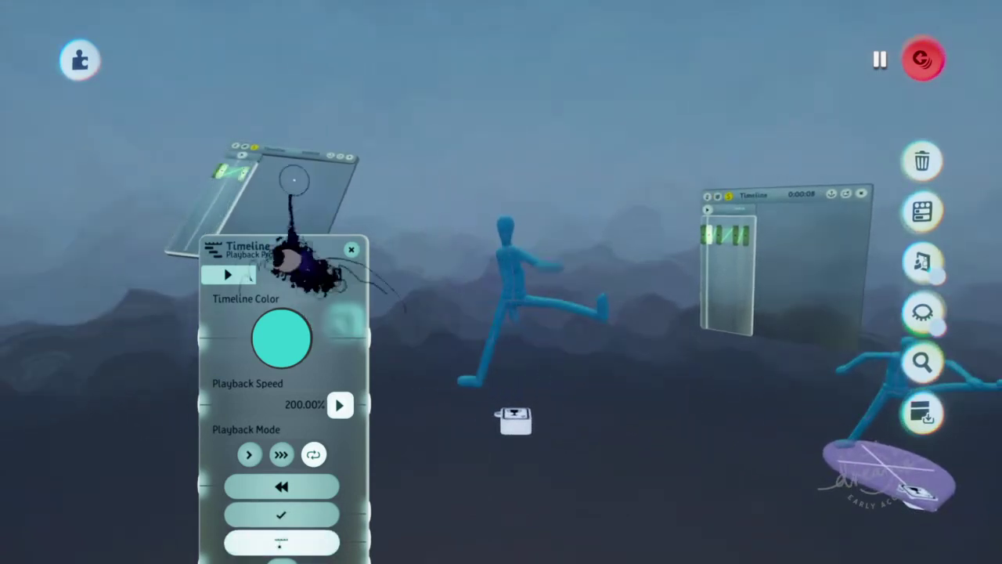
pyautogui.moveTo(340, 215)
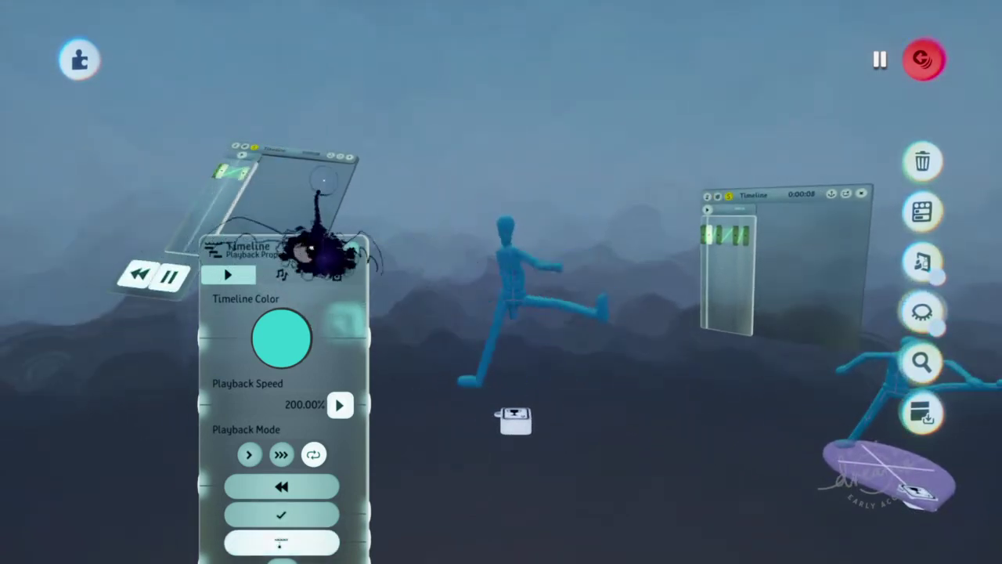
pyautogui.moveTo(577, 335); pyautogui.dragTo(276, 169, button='middle')
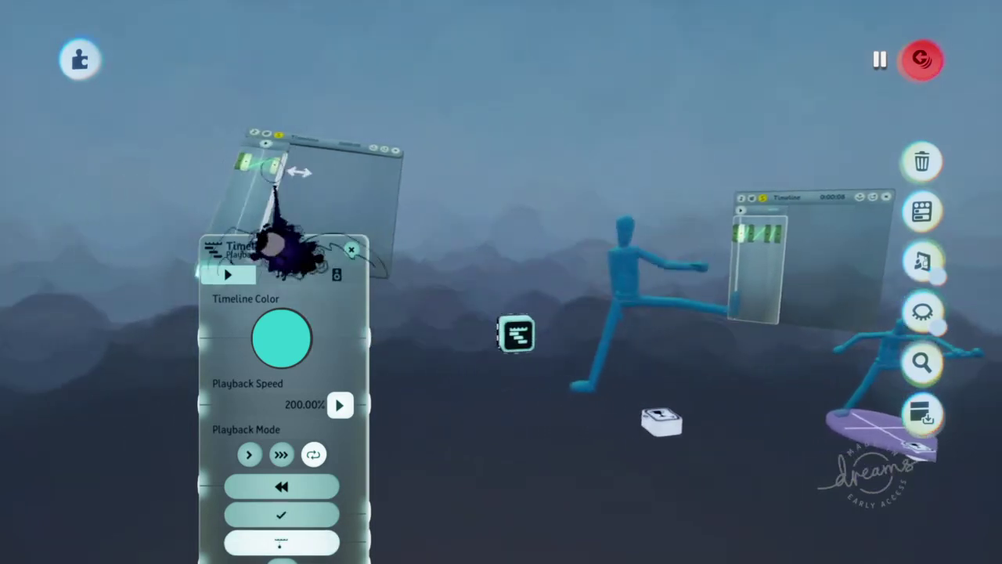
pyautogui.moveTo(449, 127)
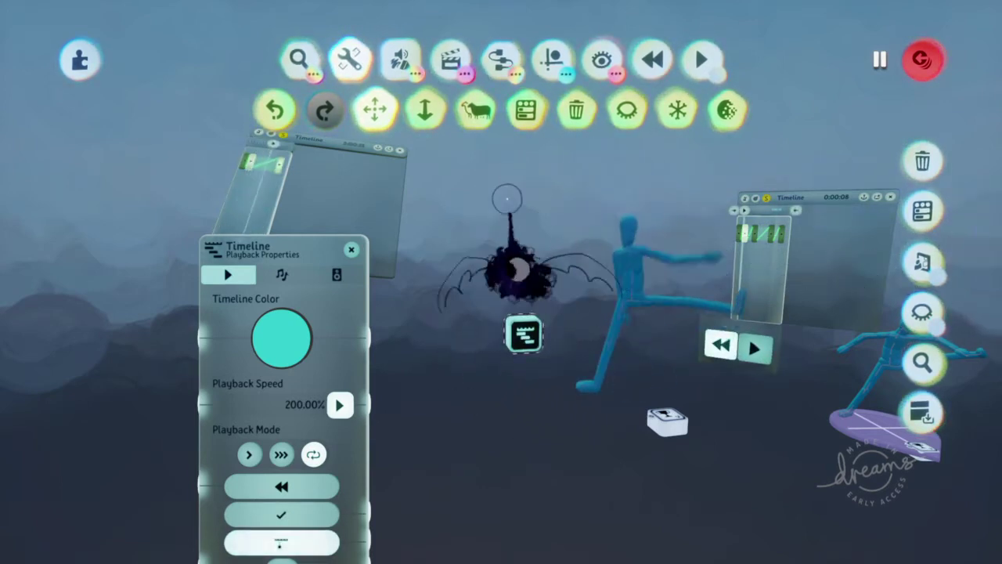
pyautogui.moveTo(488, 224); pyautogui.dragTo(682, 319)
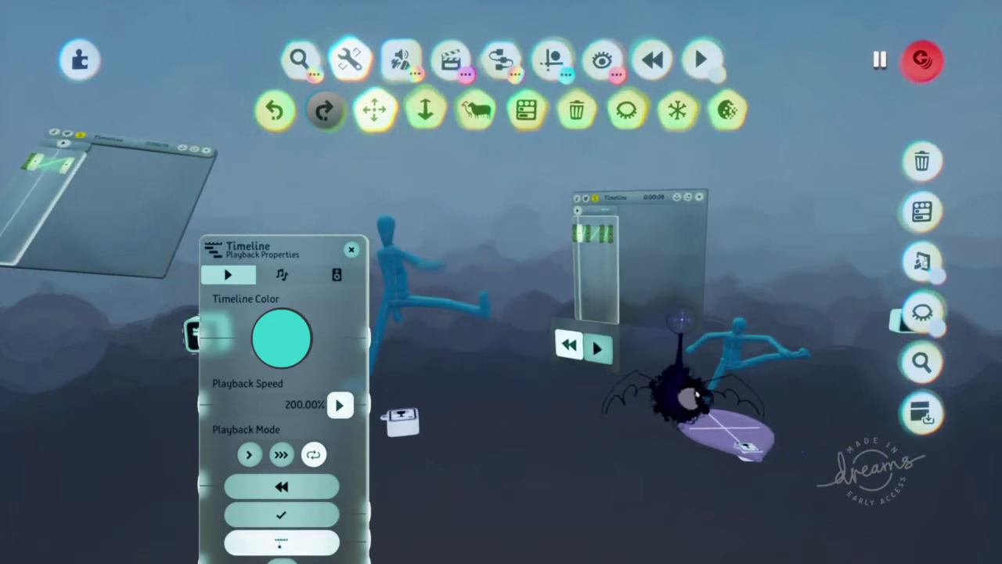
pyautogui.click(600, 350)
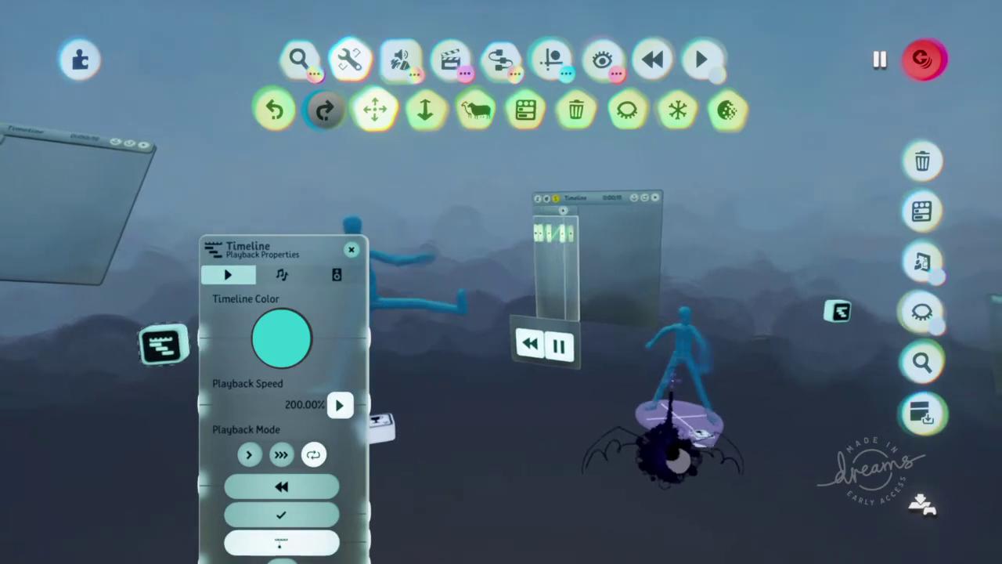
pyautogui.moveTo(654, 368); pyautogui.dragTo(558, 320)
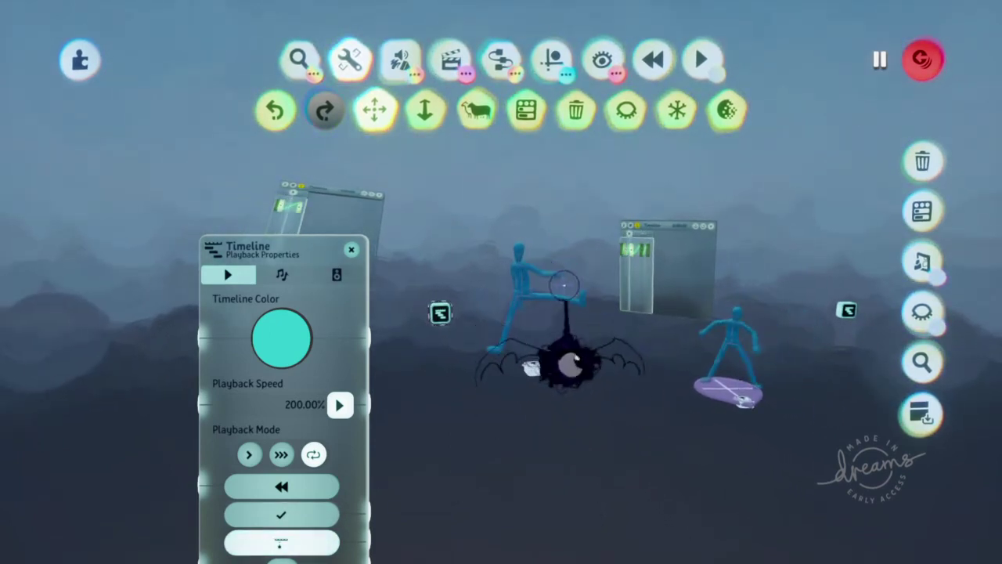
pyautogui.press('Down')
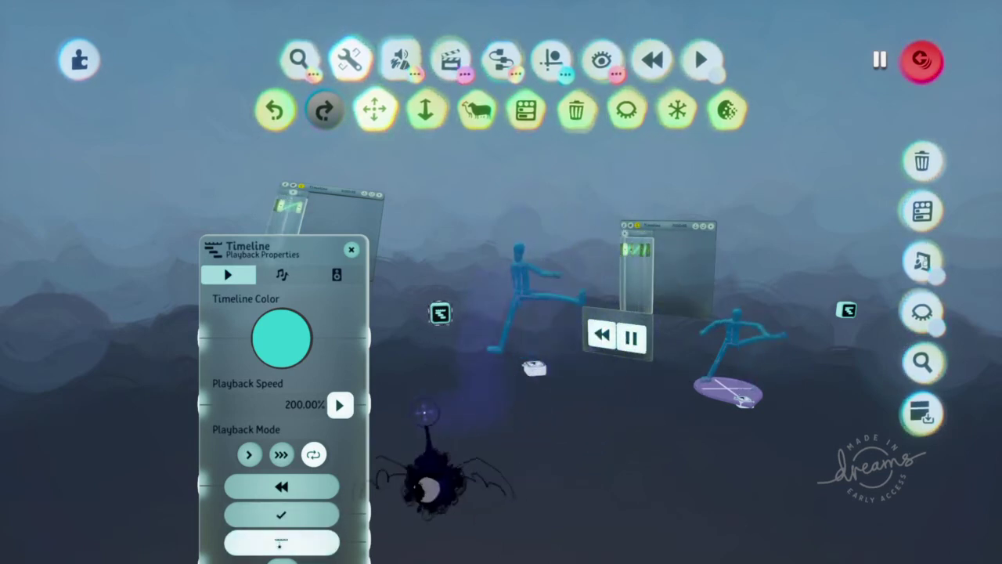
pyautogui.moveTo(423, 411); pyautogui.dragTo(440, 271)
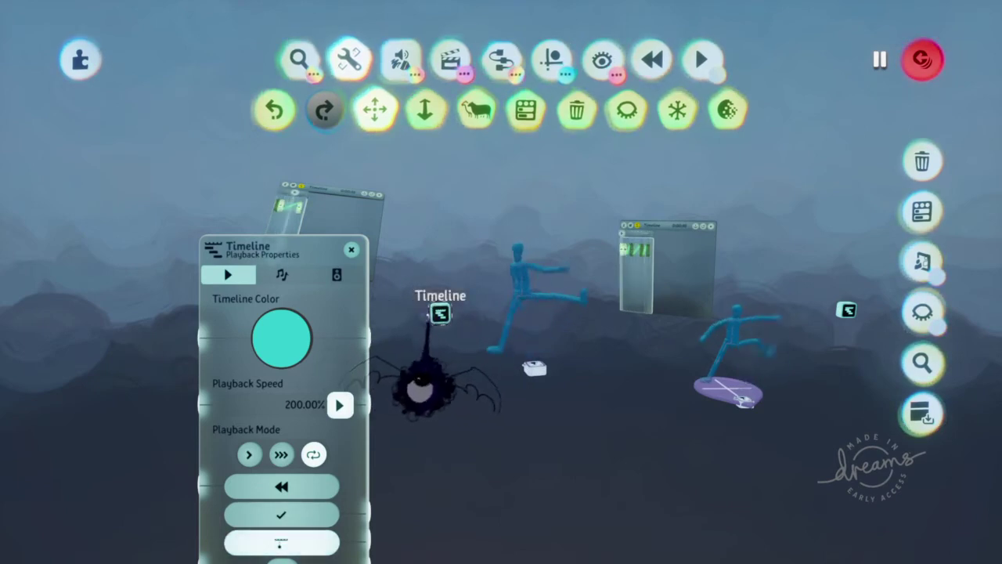
pyautogui.moveTo(438, 312); pyautogui.dragTo(472, 269)
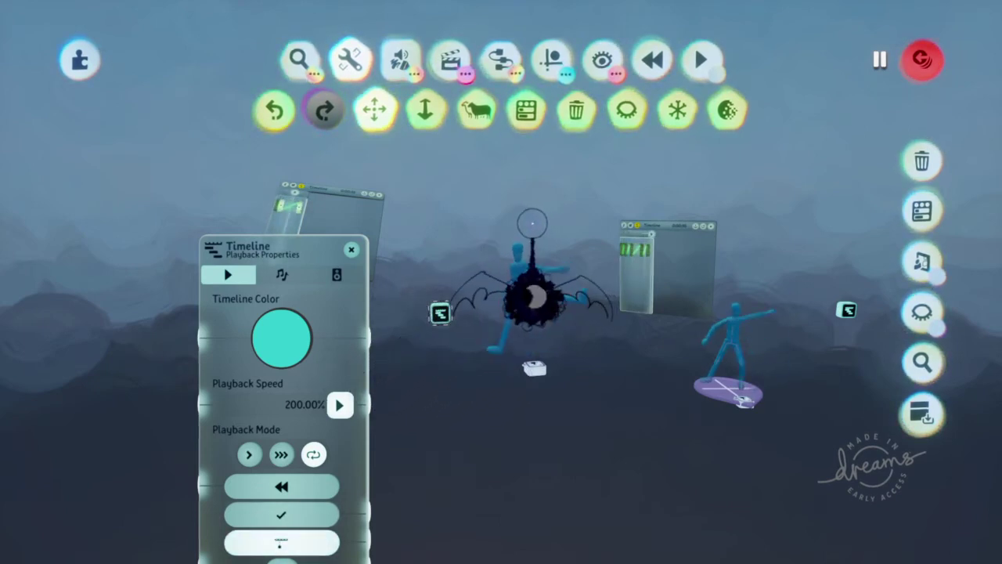
pyautogui.moveTo(533, 223); pyautogui.dragTo(556, 270)
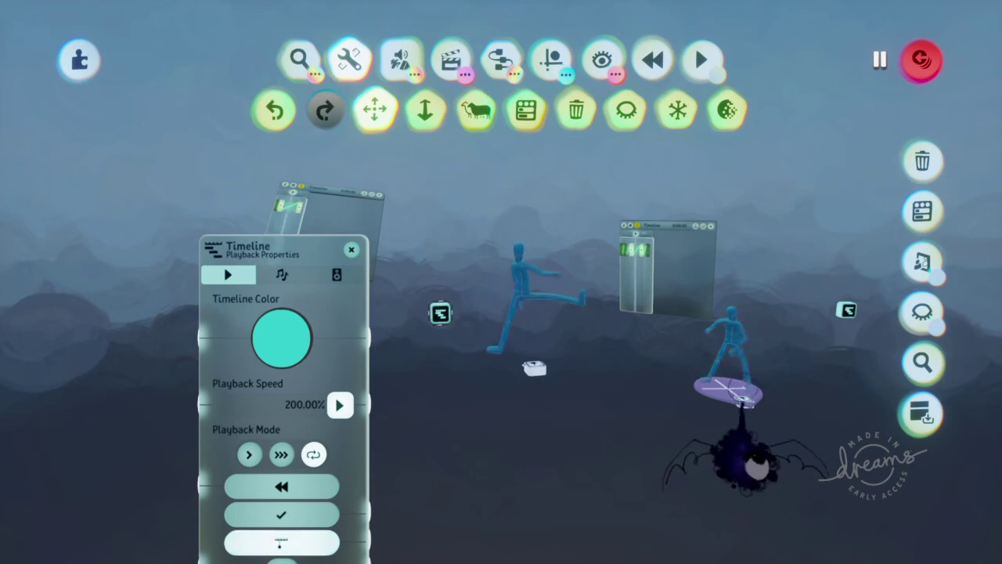
pyautogui.moveTo(744, 401); pyautogui.dragTo(566, 325)
pyautogui.moveTo(566, 325); pyautogui.dragTo(582, 314, button='middle')
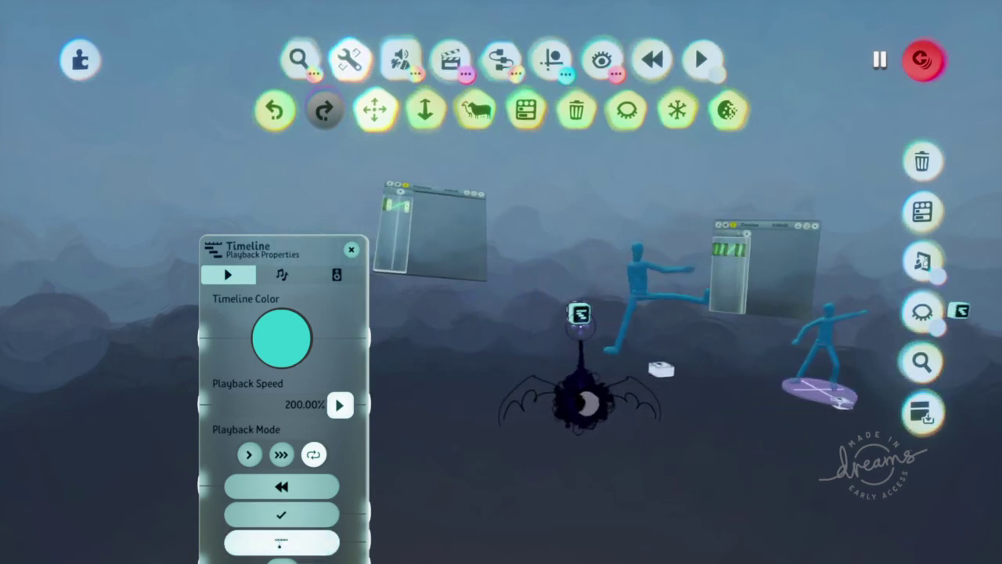
pyautogui.moveTo(600, 301); pyautogui.dragTo(673, 210)
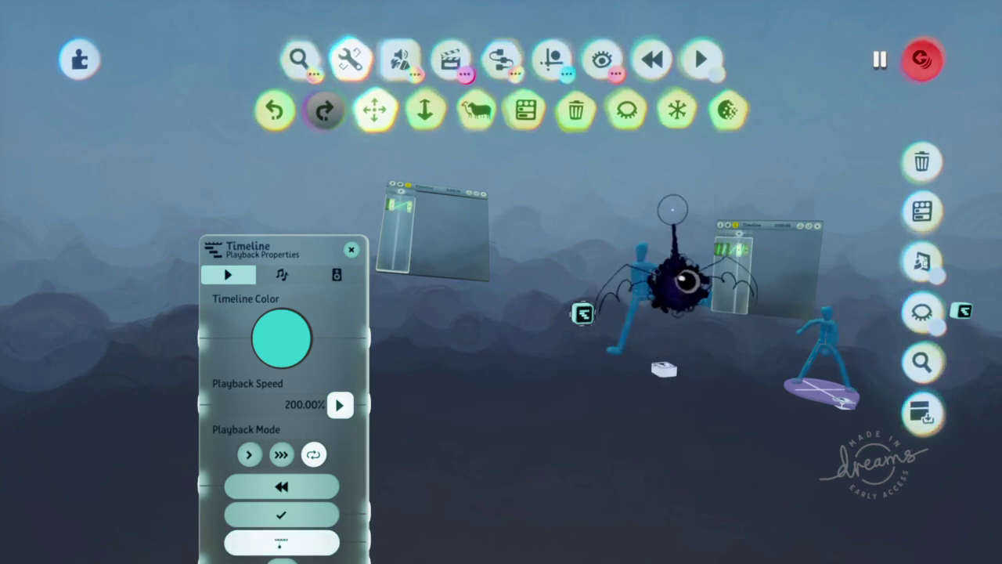